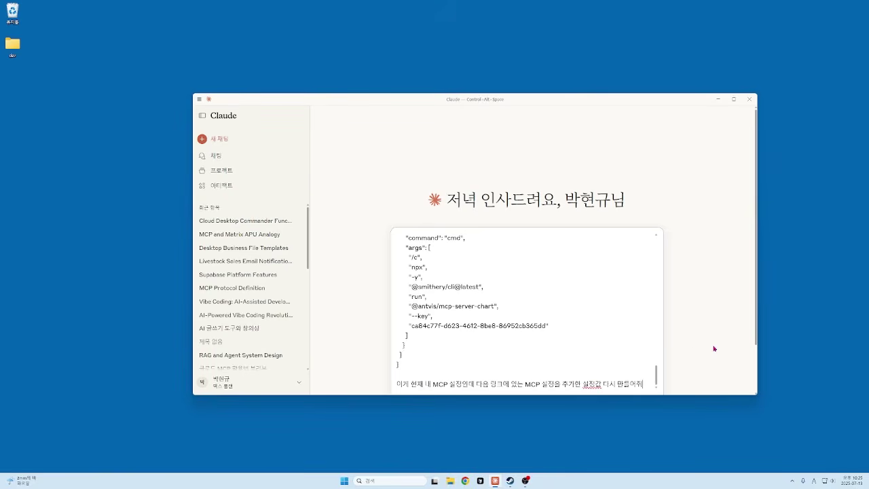
Step: Bring the Claude window in front of the browser and reposition it
{"action": "left_click", "coordinate": [436, 272]}
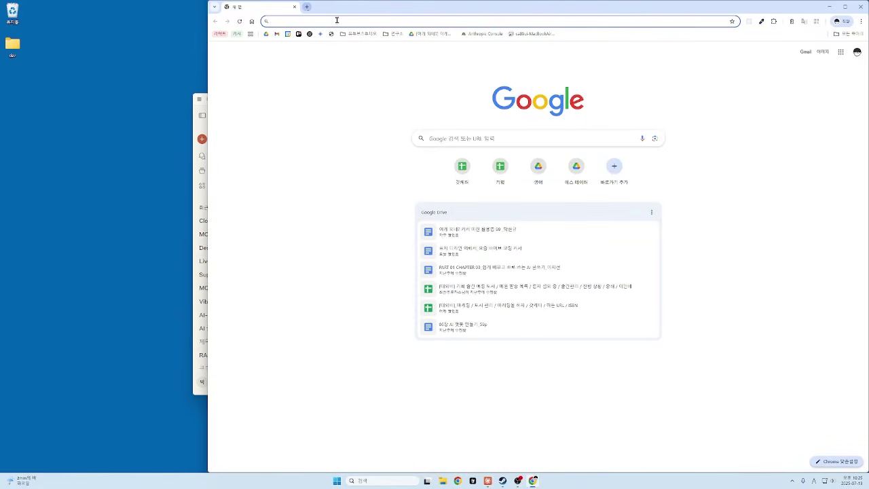
{"action": "left_click", "coordinate": [194, 138]}
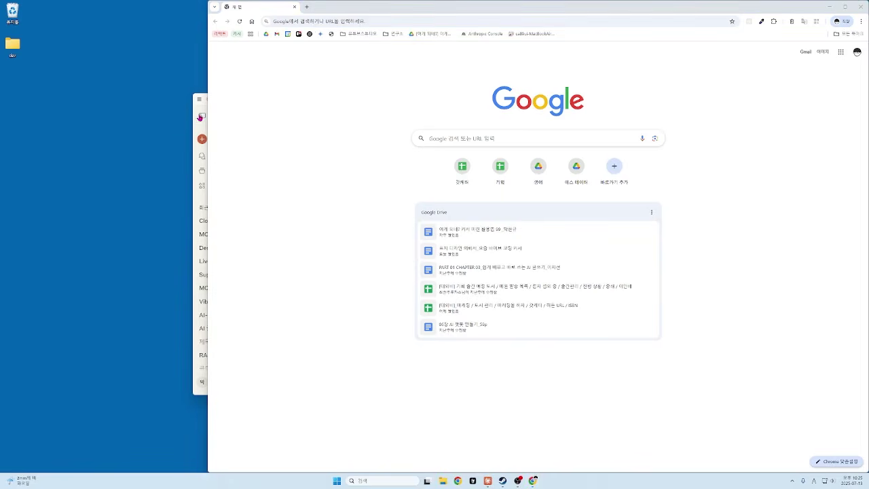
{"action": "left_click", "coordinate": [195, 115]}
{"action": "left_click_drag", "start_coordinate": [269, 100], "coordinate": [216, 107]}
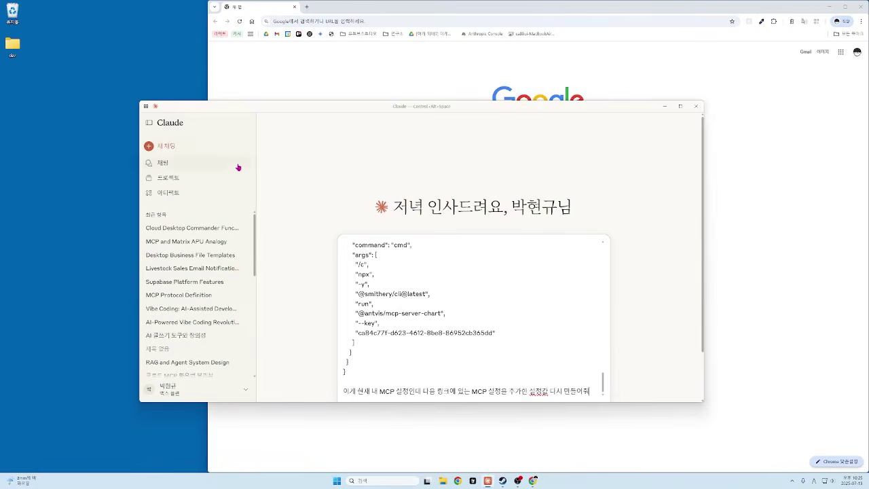
{"action": "scroll", "coordinate": [227, 242], "scroll_direction": "down", "scroll_amount": 10}
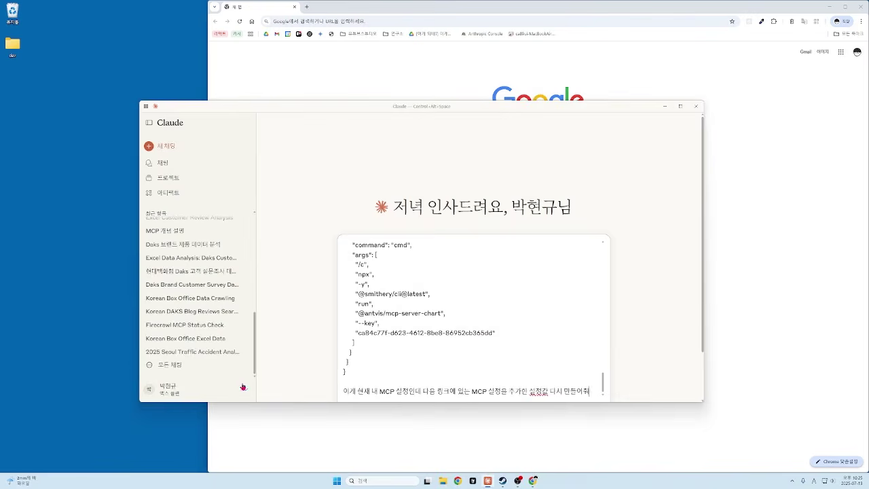
{"action": "left_click", "coordinate": [243, 387]}
{"action": "left_click", "coordinate": [288, 283]}
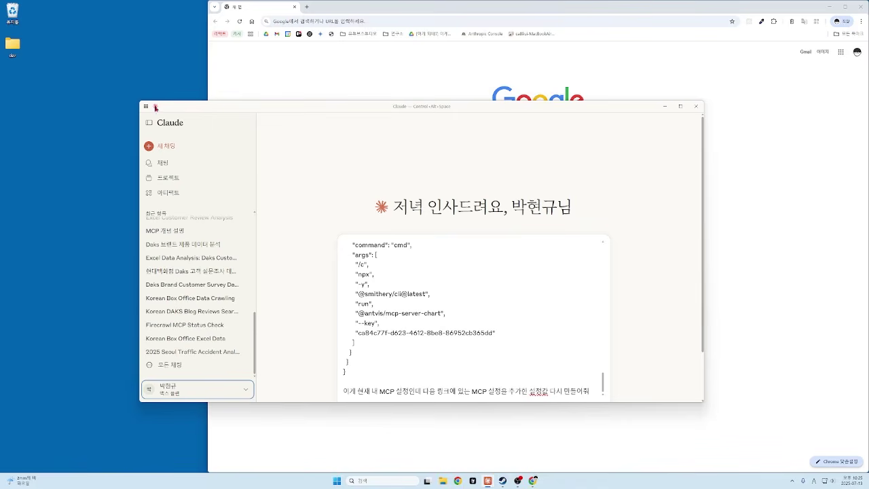
{"action": "left_click_drag", "start_coordinate": [195, 109], "coordinate": [173, 108]}
{"action": "left_click", "coordinate": [126, 106]}
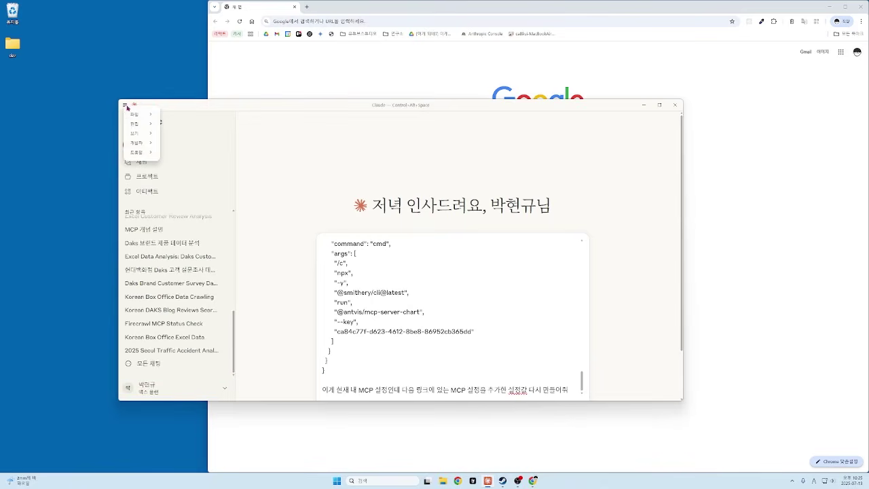
{"action": "left_click", "coordinate": [210, 106]}
{"action": "left_click", "coordinate": [125, 106]}
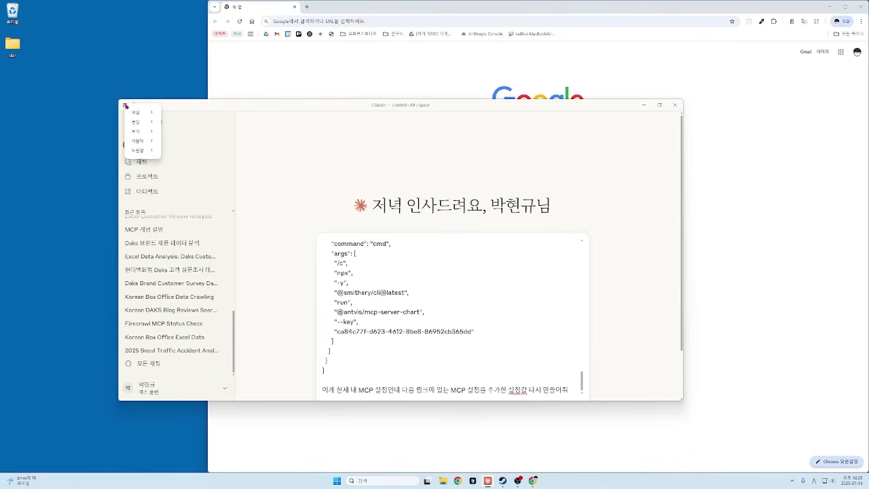
Step: Switch to Chrome and go to the smithery.ai website
{"action": "mouse_move", "coordinate": [142, 144]}
{"action": "left_click", "coordinate": [356, 29]}
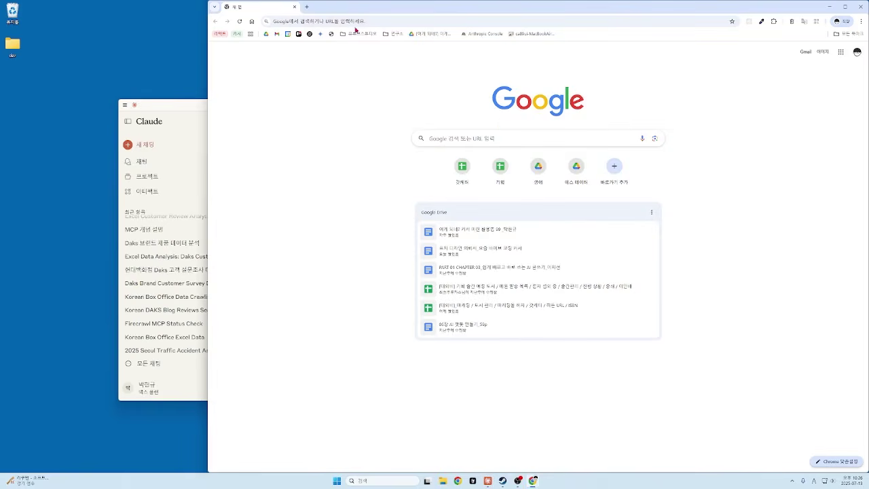
{"action": "left_click", "coordinate": [345, 21]}
{"action": "type", "text": "a"}
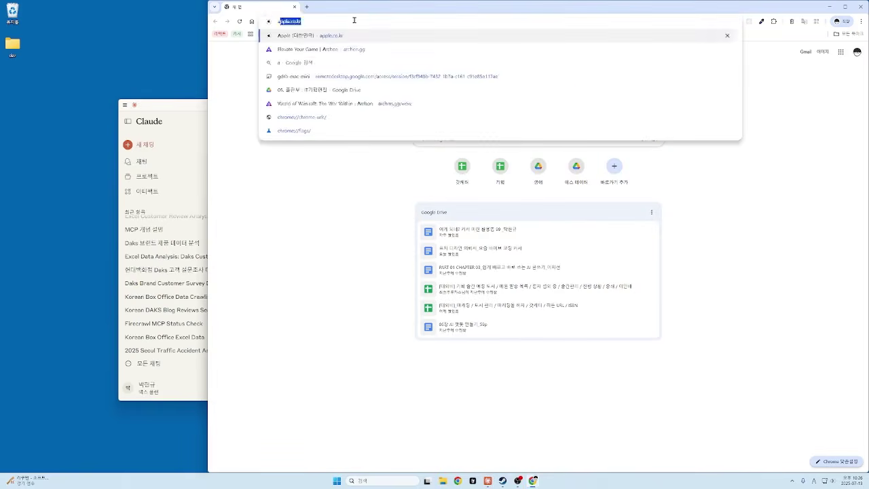
{"action": "key", "text": "BackSpace"}
{"action": "type", "text": "smither"}
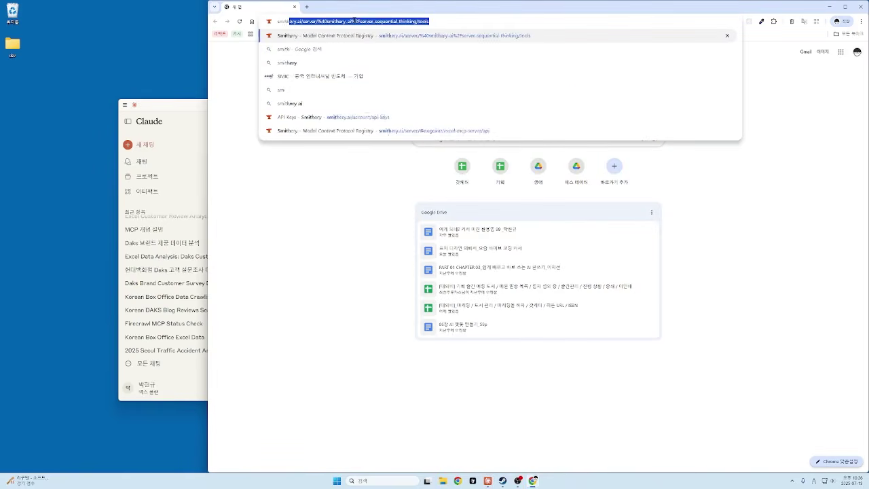
{"action": "type", "text": "y.ai"}
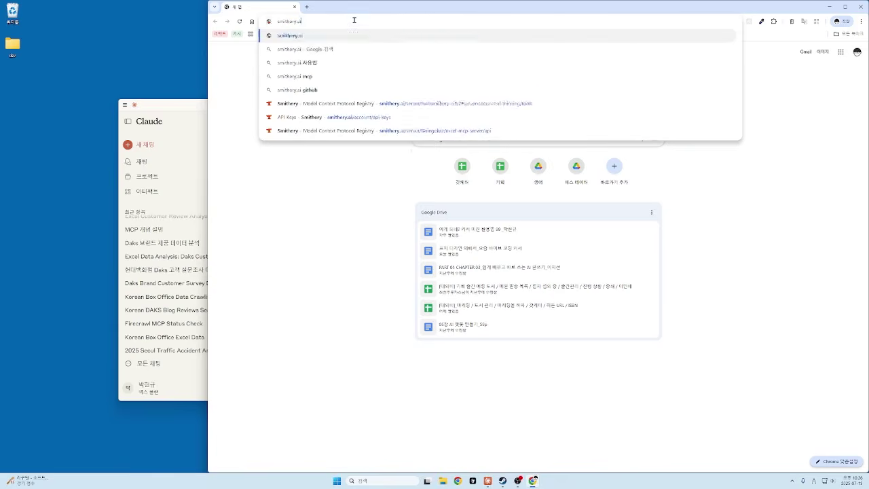
{"action": "key", "text": "Return"}
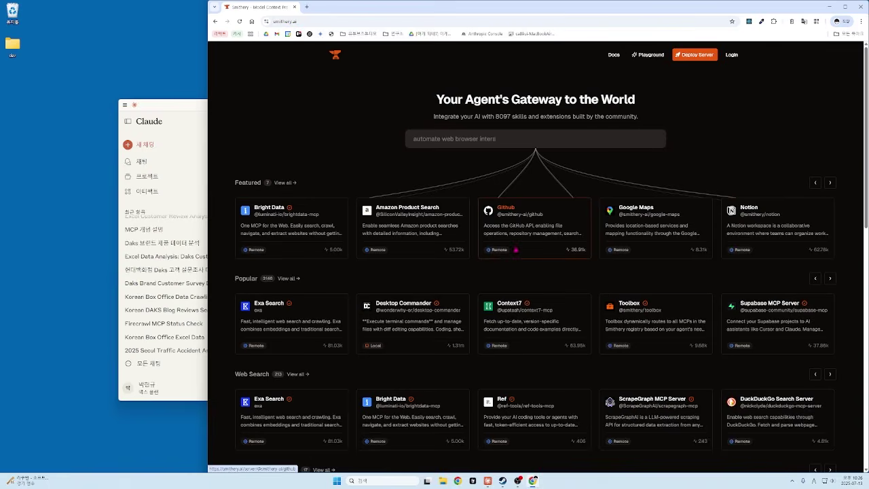
Step: Open the Desktop Commander server page from the Popular servers and adjust the page zoom for reading
{"action": "scroll", "coordinate": [502, 251], "scroll_direction": "down", "scroll_amount": 1}
{"action": "key", "text": "ctrl+plus"}
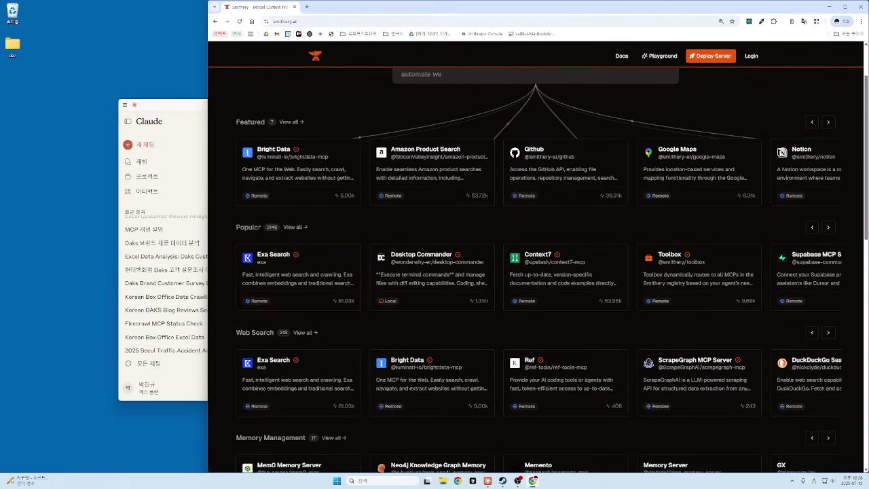
{"action": "left_click", "coordinate": [440, 260]}
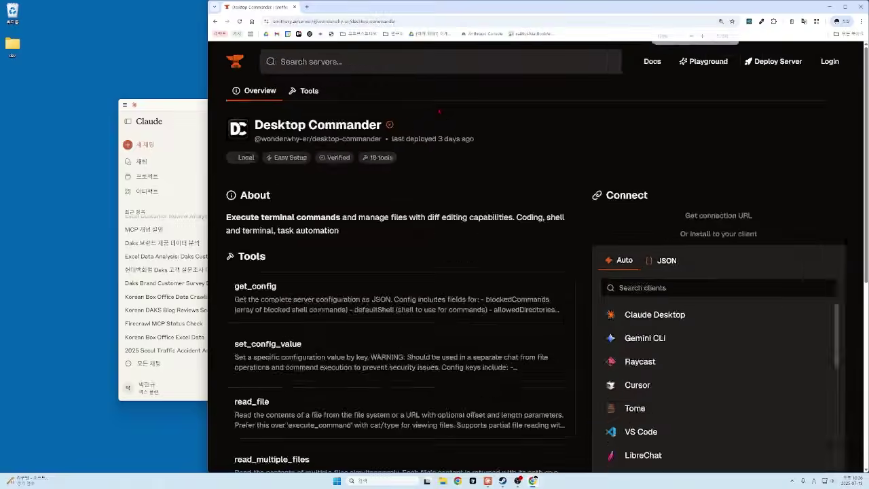
{"action": "key", "text": "ctrl+plus"}
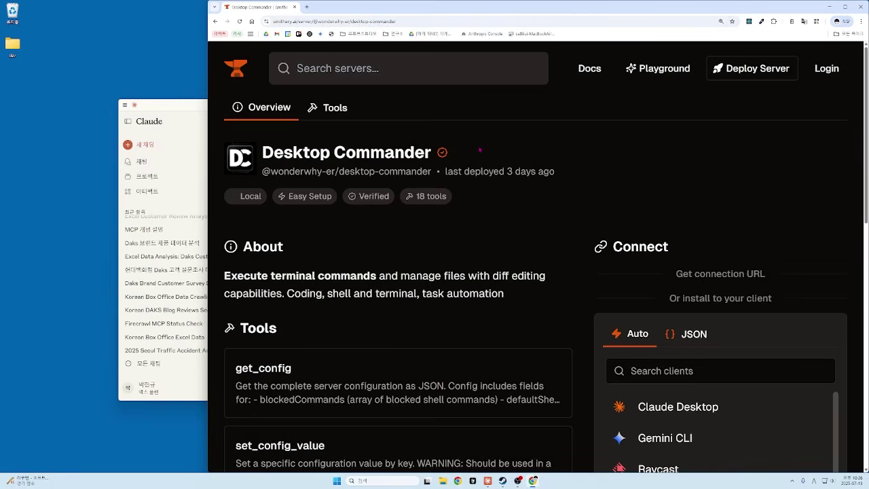
{"action": "key", "text": "ctrl+minus"}
{"action": "key", "text": "ctrl+minus"}
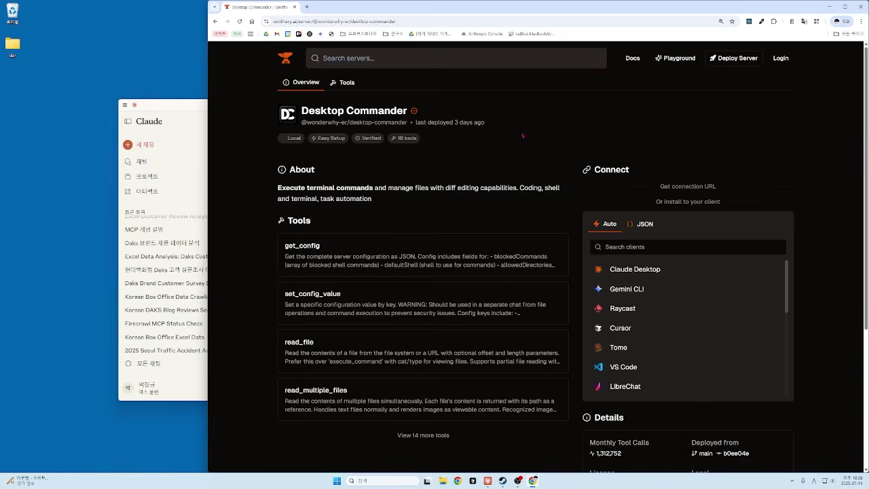
Step: Log in to Smithery with the GitHub account, using the prefilled credentials
{"action": "left_click", "coordinate": [781, 58]}
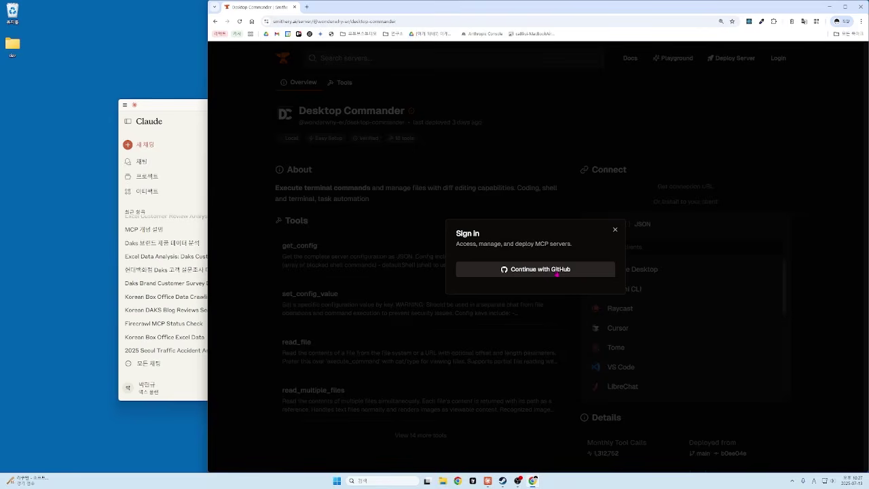
{"action": "left_click", "coordinate": [557, 275]}
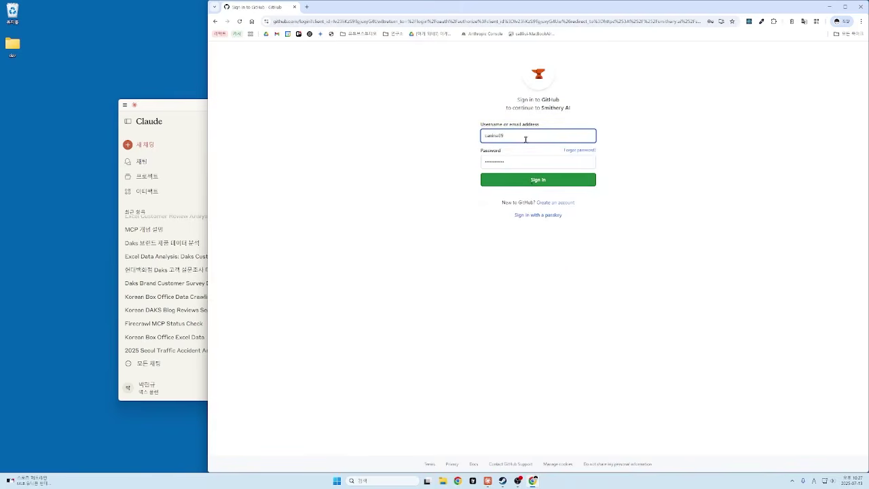
{"action": "left_click", "coordinate": [529, 182]}
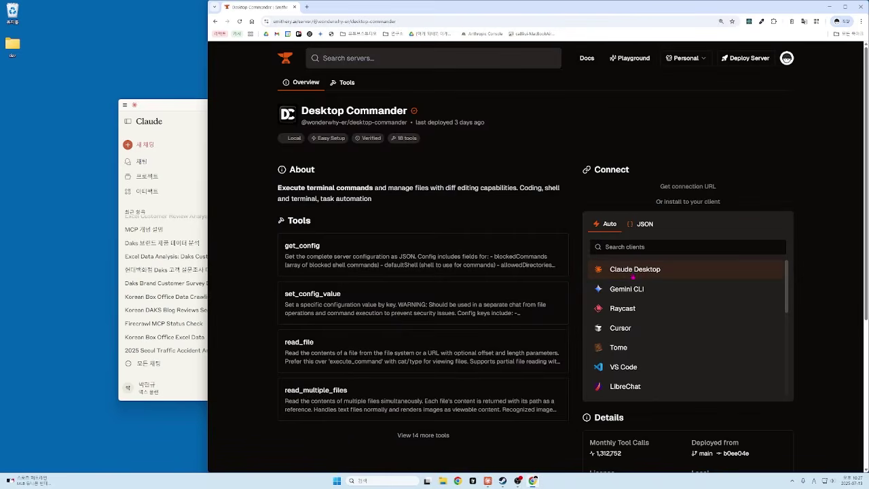
Step: Connect Desktop Commander to the Claude Desktop client and copy its terminal install command
{"action": "left_click", "coordinate": [639, 271]}
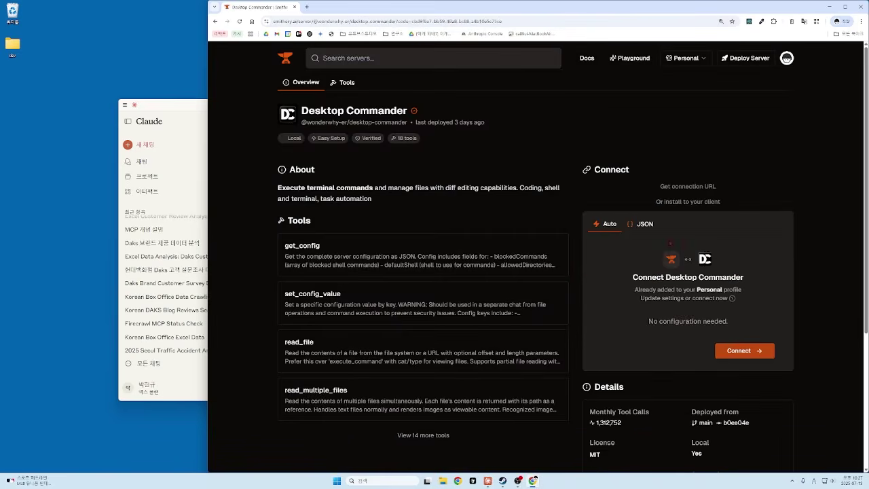
{"action": "left_click", "coordinate": [749, 350]}
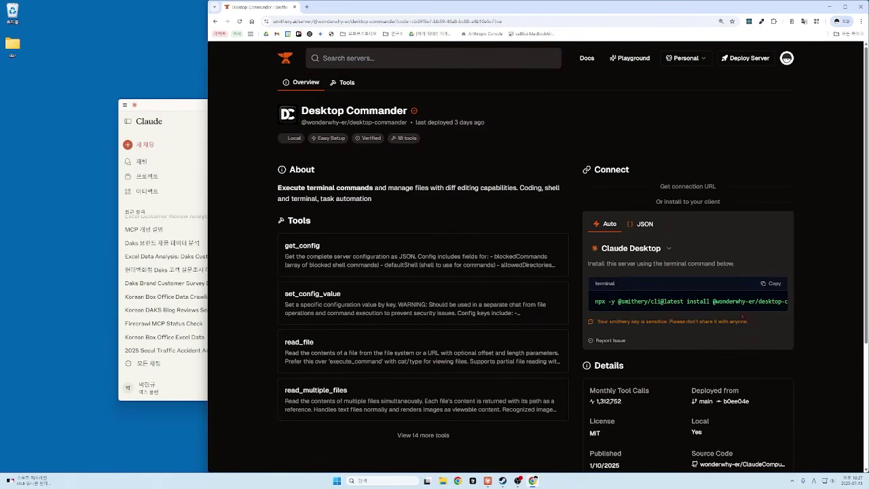
{"action": "left_click", "coordinate": [771, 283]}
Step: Open Command Prompt, run the copied Desktop Commander install command including the Smithery API key, and minimize the window
{"action": "left_click", "coordinate": [370, 479]}
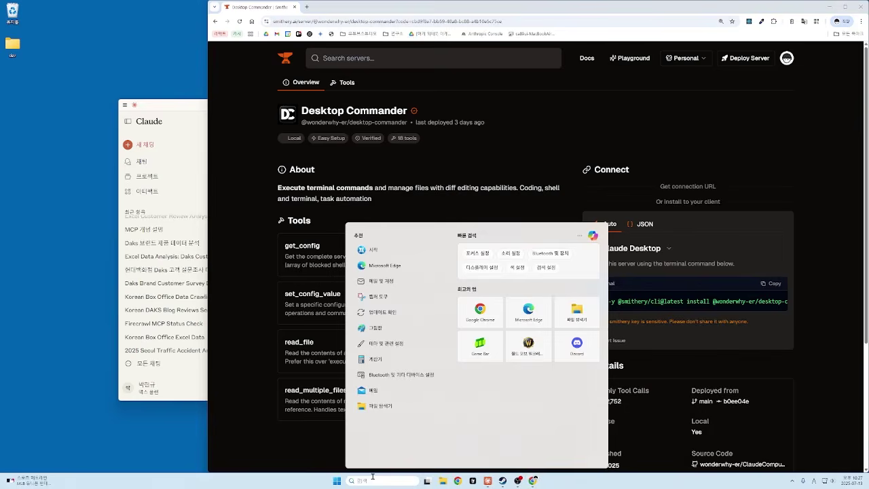
{"action": "type", "text": "cmd"}
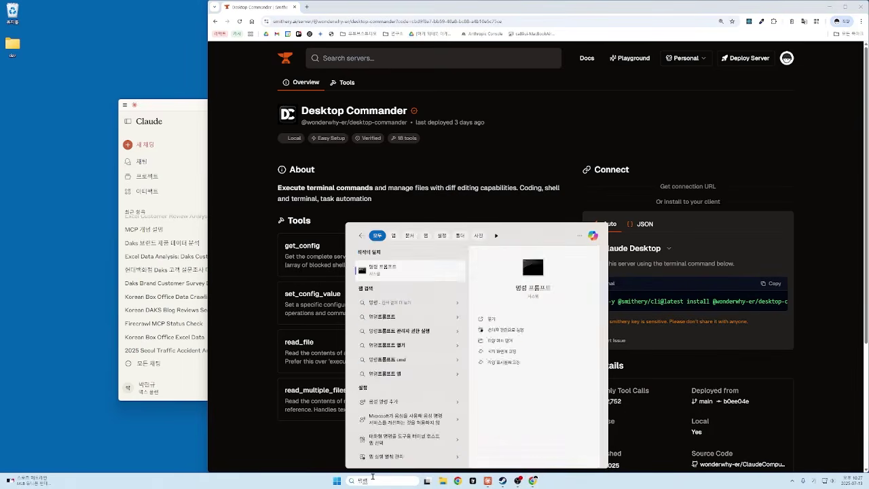
{"action": "key", "text": "Return"}
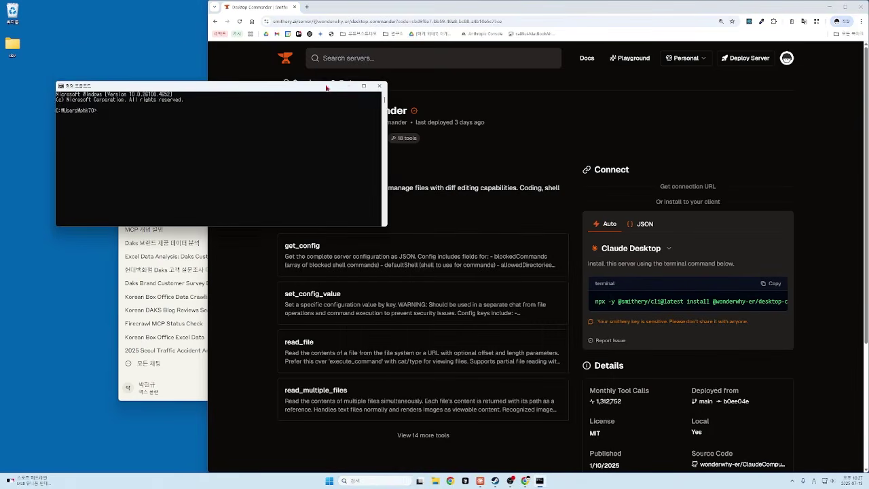
{"action": "left_click_drag", "start_coordinate": [278, 58], "coordinate": [567, 114]}
{"action": "right_click", "coordinate": [535, 159]}
{"action": "key", "text": "Return"}
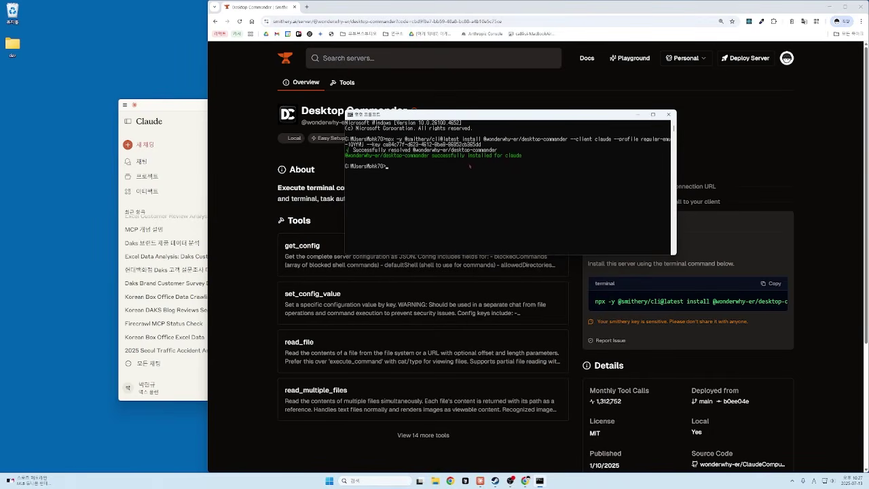
{"action": "left_click", "coordinate": [637, 114]}
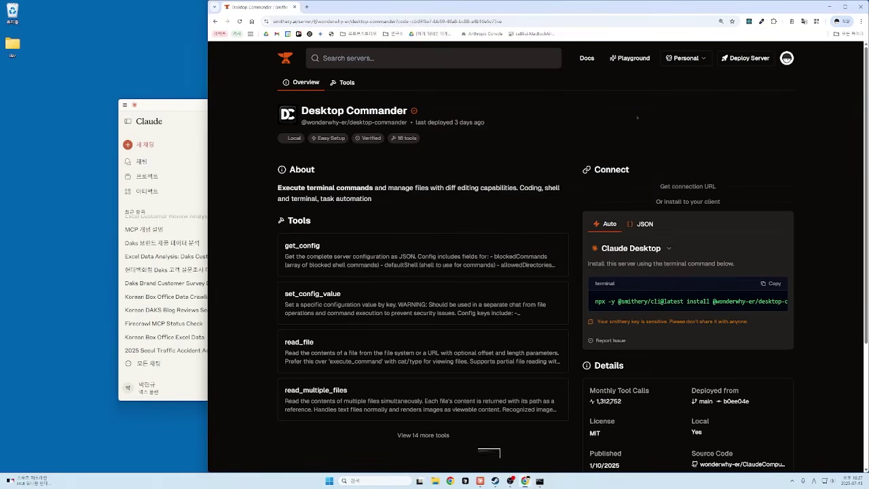
Step: Restart Claude Desktop by closing its window, quitting its background process and launching it again
{"action": "left_click", "coordinate": [181, 109]}
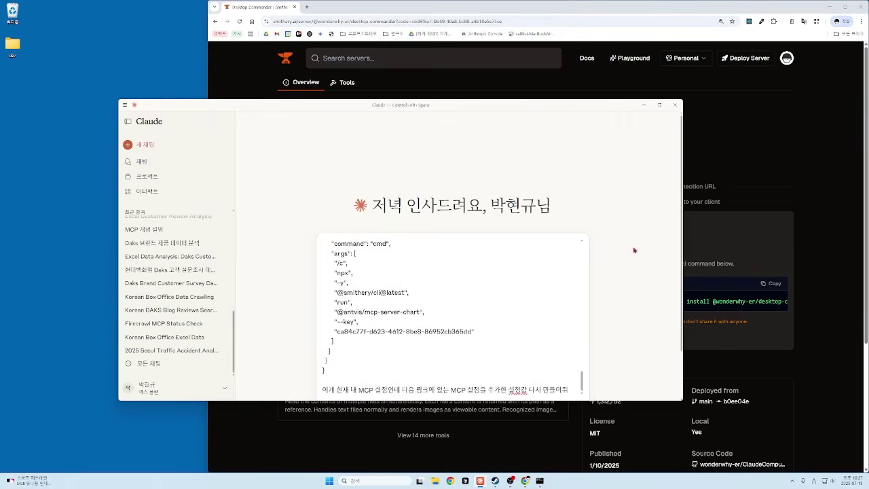
{"action": "left_click", "coordinate": [673, 106]}
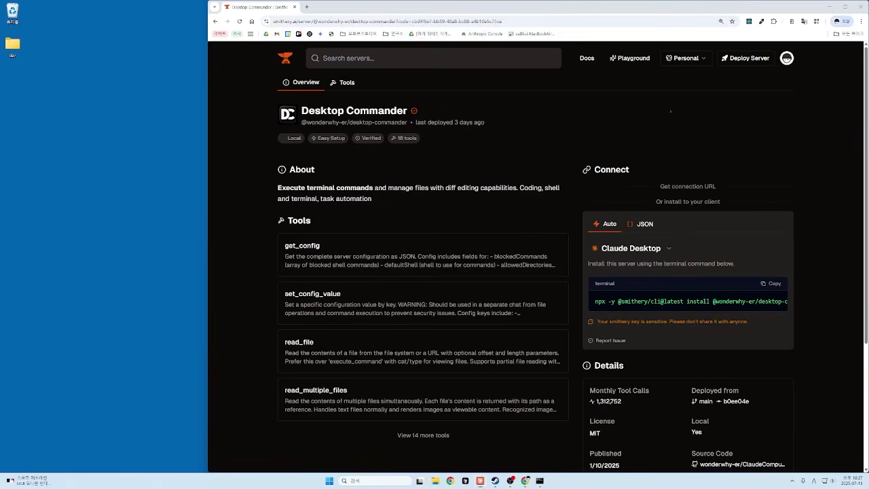
{"action": "left_click", "coordinate": [792, 481]}
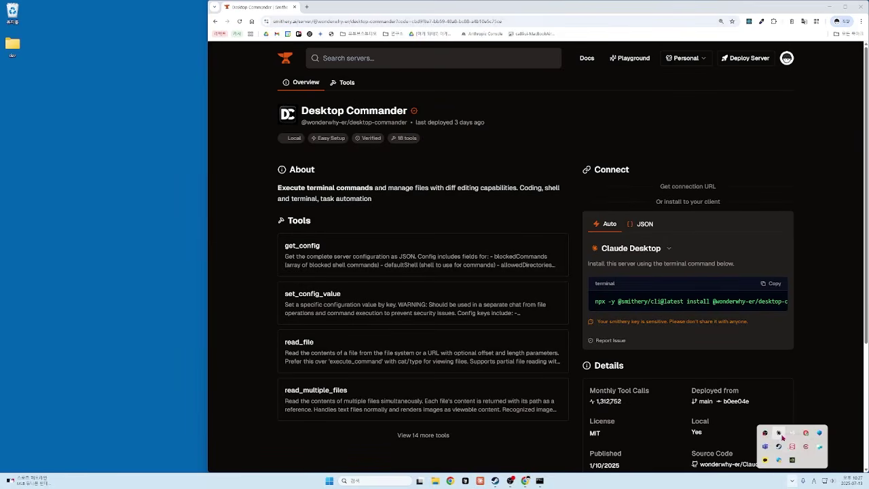
{"action": "right_click", "coordinate": [780, 435]}
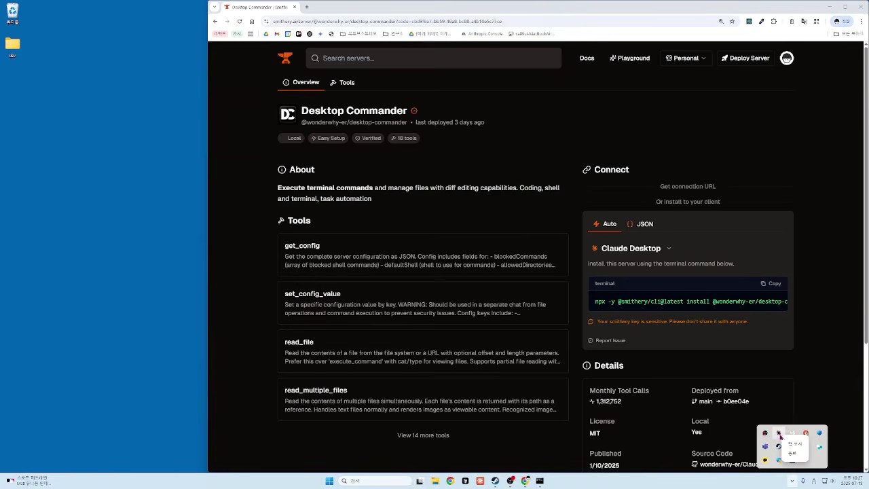
{"action": "left_click", "coordinate": [791, 455]}
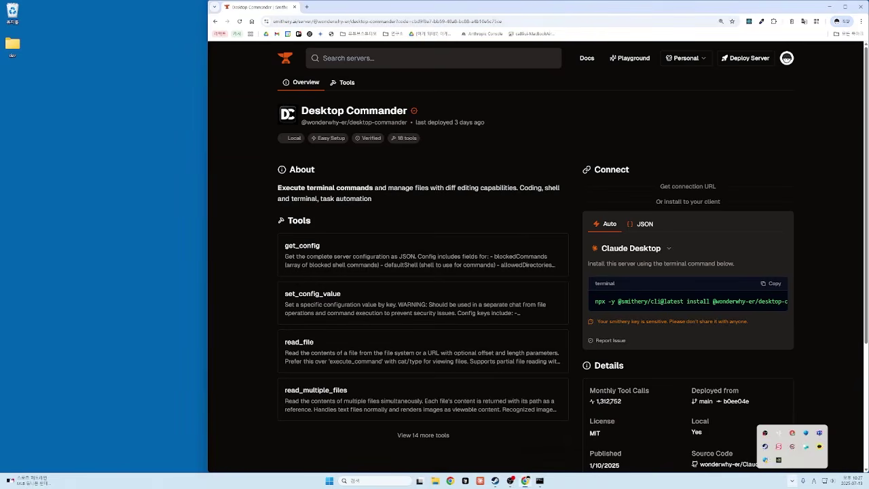
{"action": "left_click", "coordinate": [481, 481]}
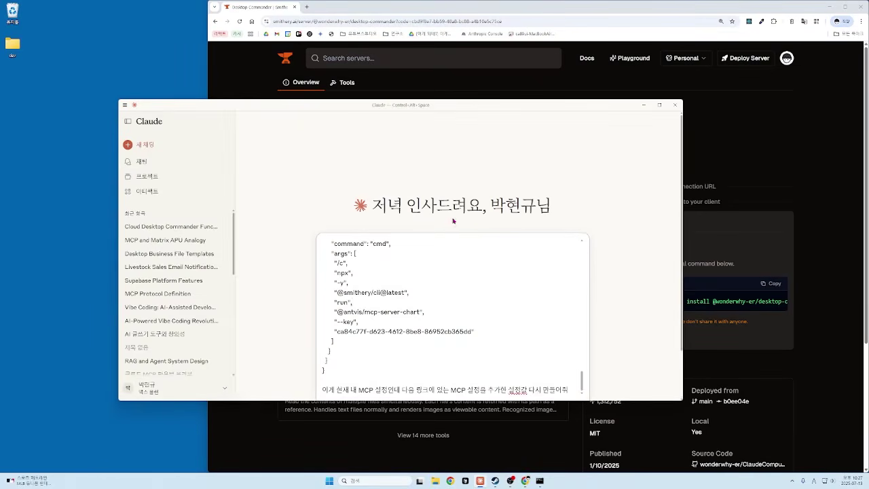
Step: Clear the draft message and look through the tools of the desktop-commander connector
{"action": "key", "text": "ctrl+a"}
{"action": "key", "text": "BackSpace"}
{"action": "left_click", "coordinate": [346, 270]}
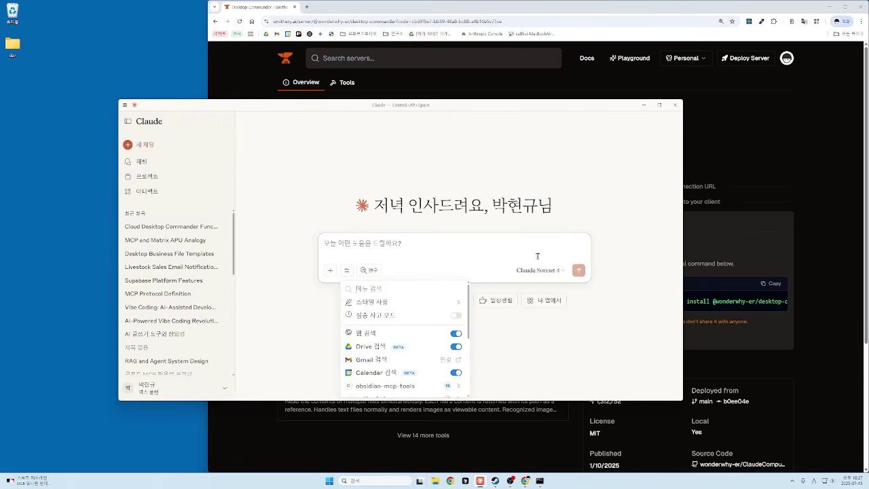
{"action": "scroll", "coordinate": [414, 333], "scroll_direction": "down", "scroll_amount": 5}
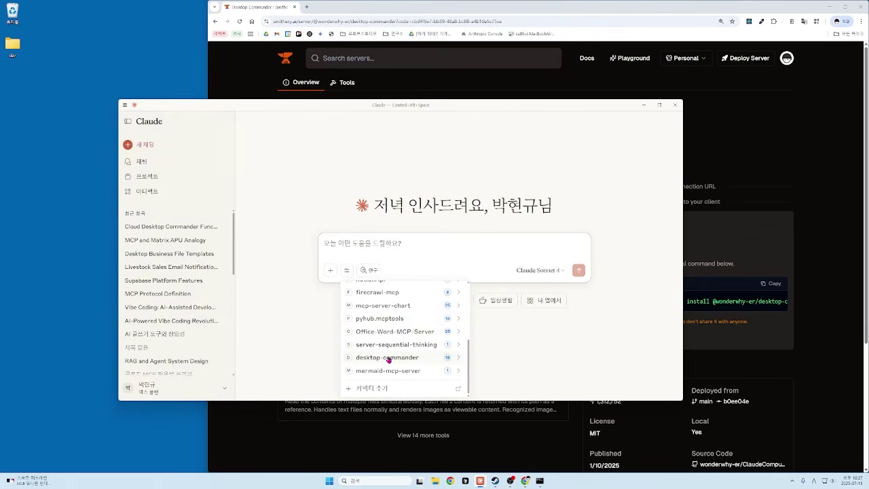
{"action": "left_click", "coordinate": [457, 358]}
{"action": "scroll", "coordinate": [428, 345], "scroll_direction": "down", "scroll_amount": 3}
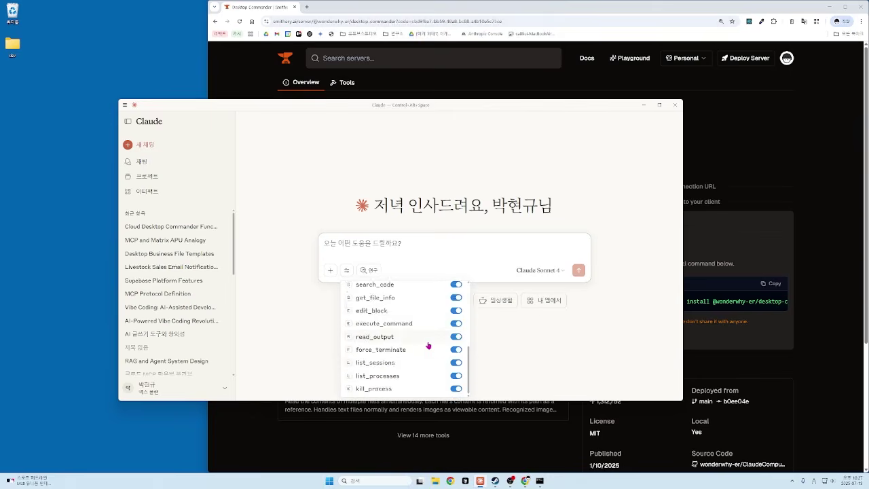
Step: Return from the desktop-commander tools to the connector list and dock the Claude window to the right half of the screen
{"action": "scroll", "coordinate": [428, 344], "scroll_direction": "up", "scroll_amount": 3}
{"action": "left_click", "coordinate": [348, 289]}
{"action": "scroll", "coordinate": [383, 346], "scroll_direction": "down", "scroll_amount": 5}
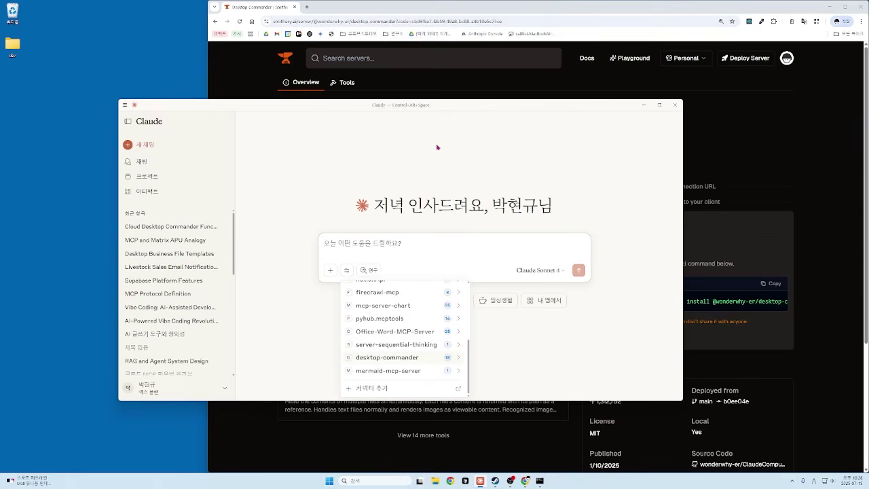
{"action": "left_click_drag", "start_coordinate": [439, 107], "coordinate": [868, 163]}
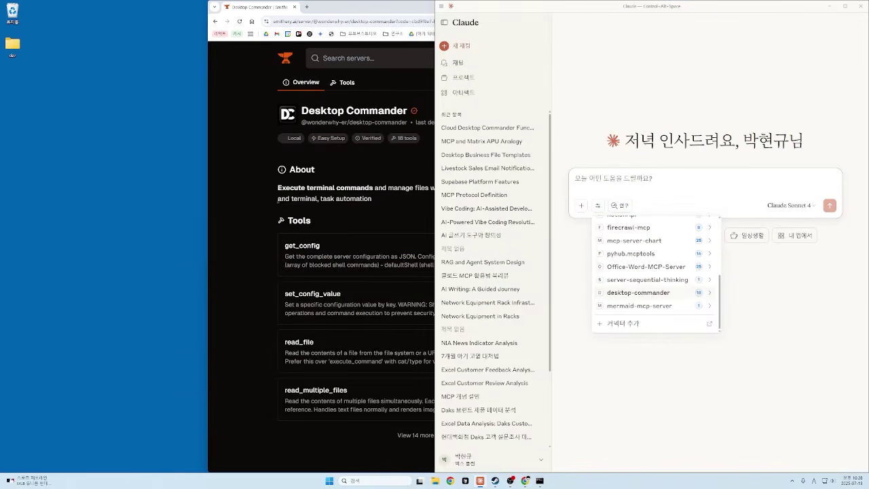
Step: Send Claude the prompt "바탕화면에 10개의 업무용 더미 파일을 만들어줘."
{"action": "left_click", "coordinate": [689, 182]}
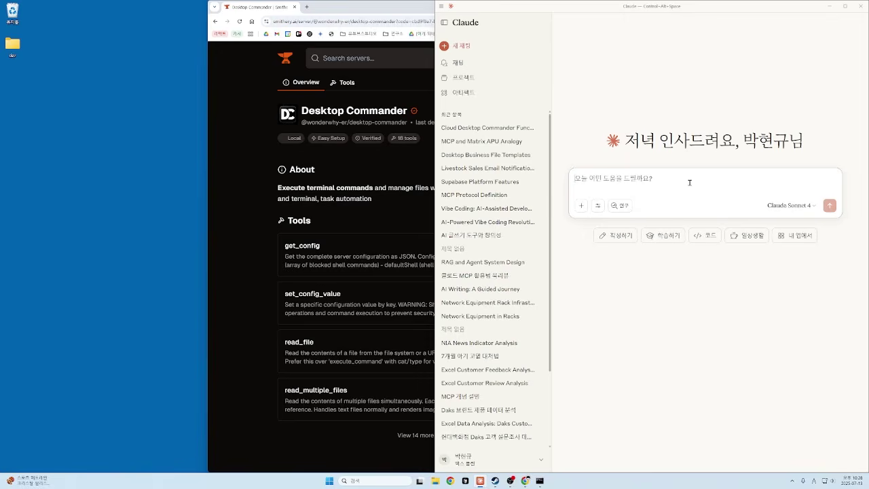
{"action": "type", "text": "바탕화면에 5"}
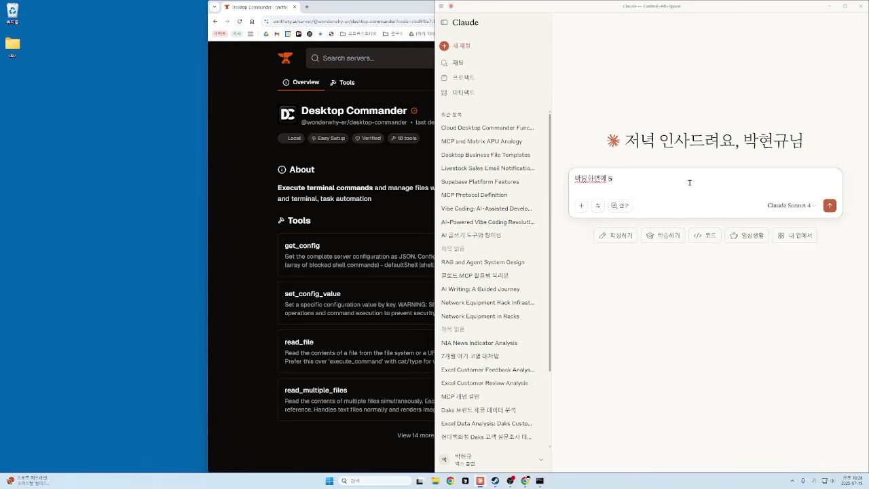
{"action": "key", "text": "BackSpace"}
{"action": "type", "text": "10개의 업무용"}
{"action": "type", "text": " 더미 ㅍ"}
{"action": "type", "text": "파일을 만들어줘."}
{"action": "key", "text": "Return"}
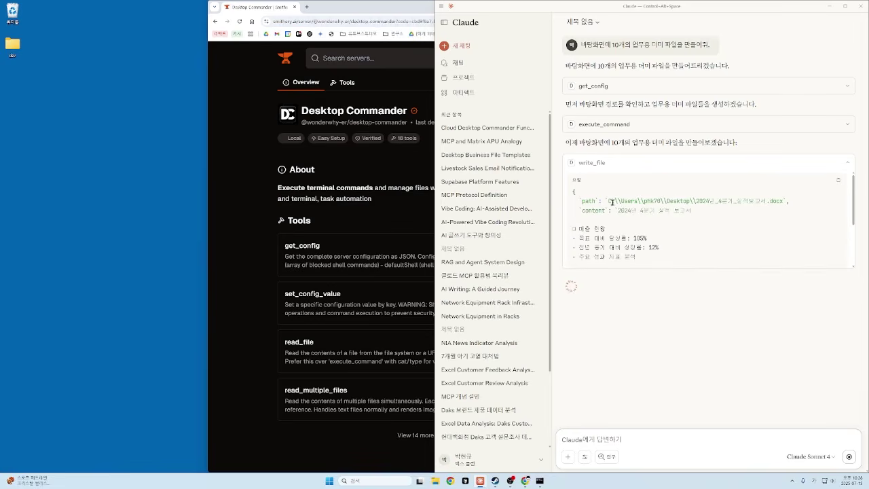
Step: Read the file path in the first write_file request and Claude's line announcing the ten dummy work files
{"action": "left_click_drag", "start_coordinate": [611, 202], "coordinate": [779, 201]}
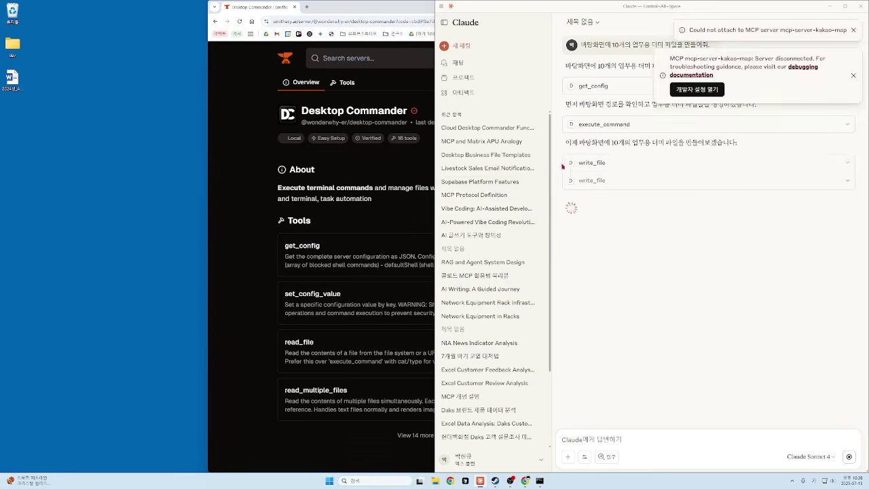
{"action": "left_click_drag", "start_coordinate": [578, 142], "coordinate": [740, 149]}
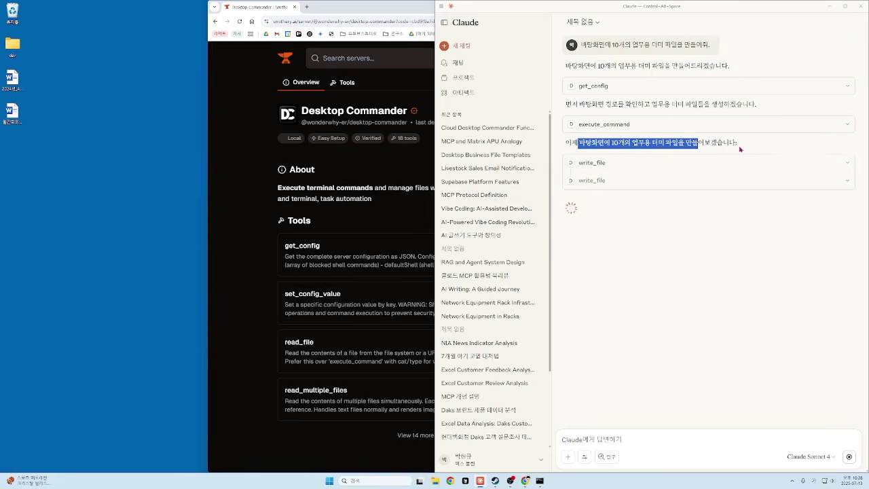
{"action": "left_click", "coordinate": [689, 155]}
{"action": "left_click_drag", "start_coordinate": [567, 142], "coordinate": [738, 144]}
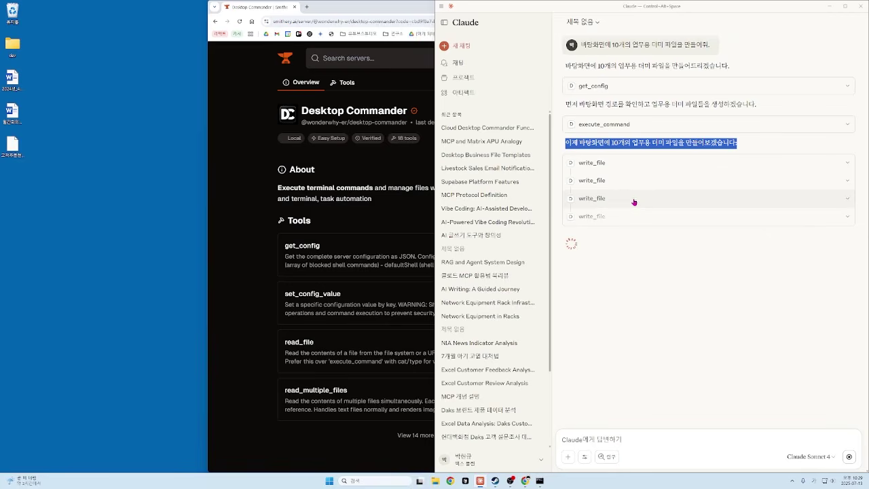
Step: Expand the third write_file call, review its customer order CSV content and response, and collapse it again
{"action": "left_click", "coordinate": [685, 205]}
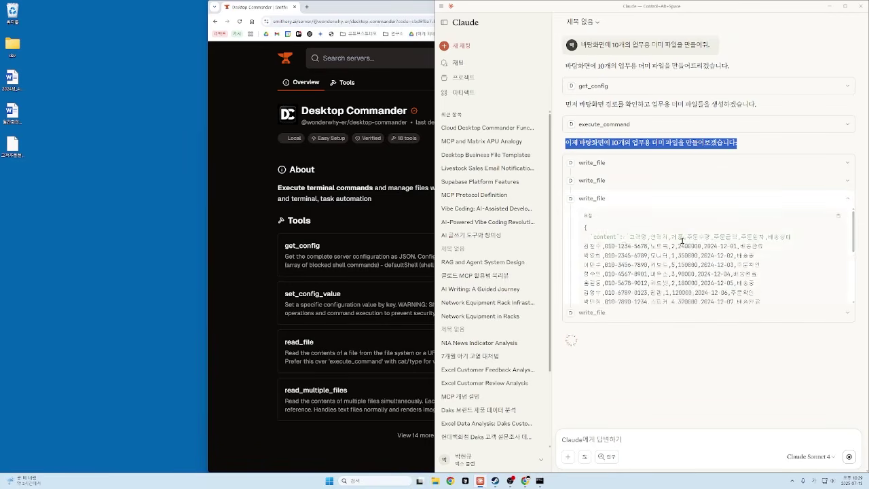
{"action": "scroll", "coordinate": [624, 240], "scroll_direction": "down", "scroll_amount": 2}
{"action": "scroll", "coordinate": [623, 240], "scroll_direction": "down", "scroll_amount": 2}
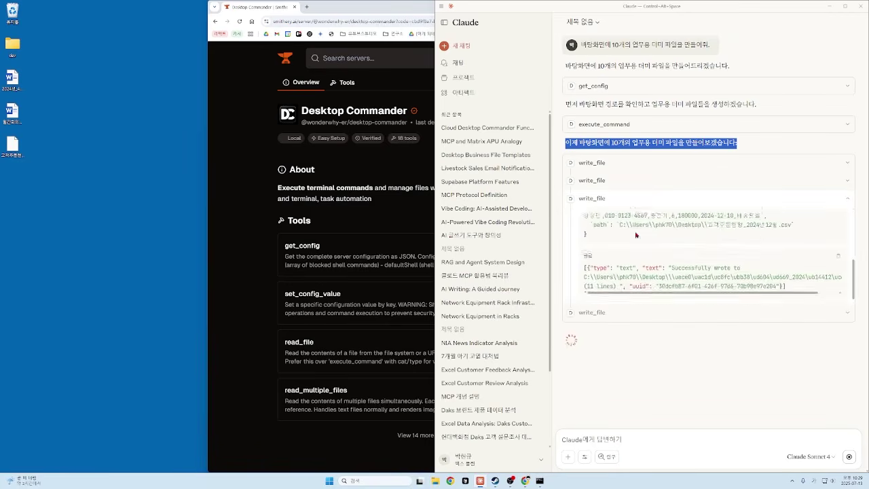
{"action": "scroll", "coordinate": [624, 239], "scroll_direction": "up", "scroll_amount": 5}
{"action": "left_click_drag", "start_coordinate": [628, 237], "coordinate": [733, 288]}
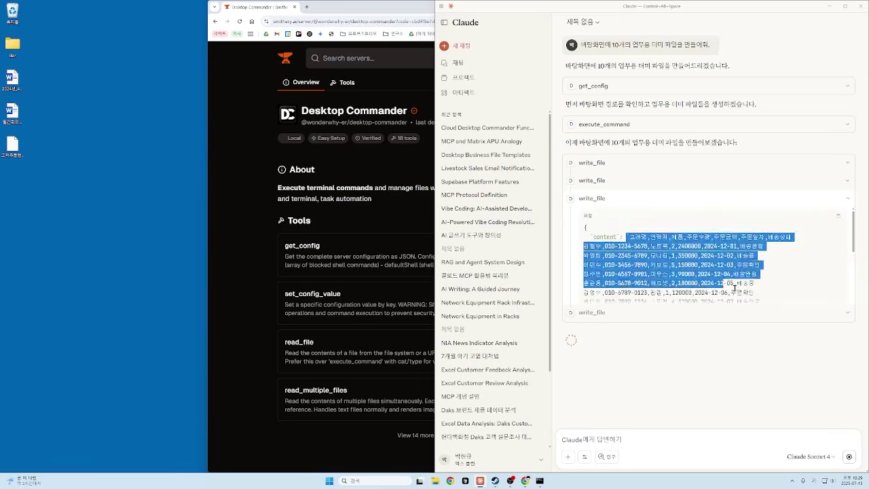
{"action": "left_click", "coordinate": [682, 202]}
Step: Expand the fourth write_file call and read through its project plan content
{"action": "left_click", "coordinate": [665, 216]}
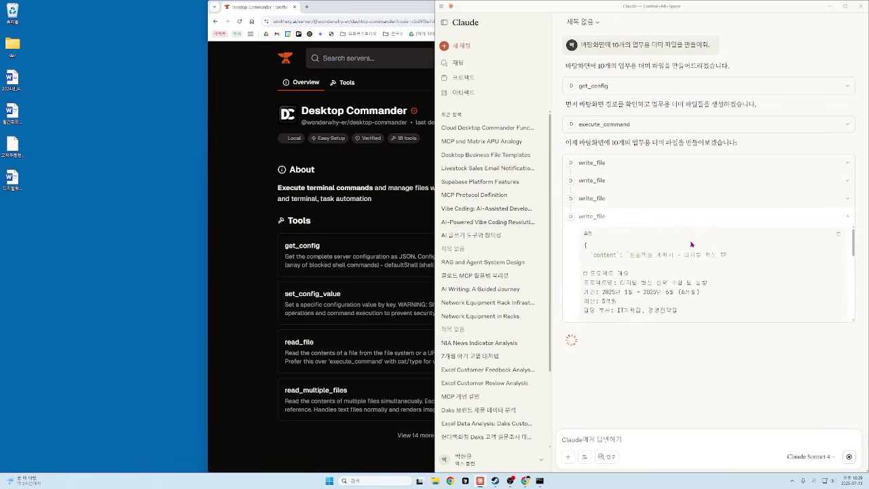
{"action": "scroll", "coordinate": [689, 243], "scroll_direction": "down", "scroll_amount": 2}
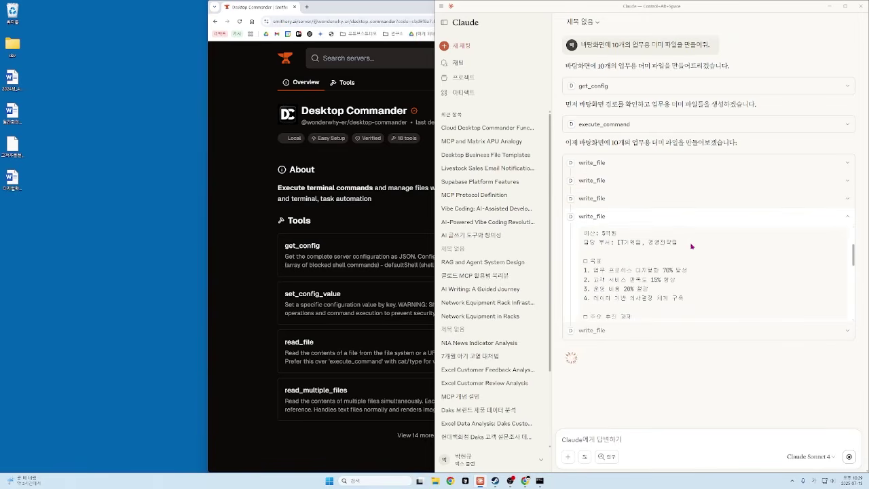
{"action": "scroll", "coordinate": [688, 248], "scroll_direction": "down", "scroll_amount": 2}
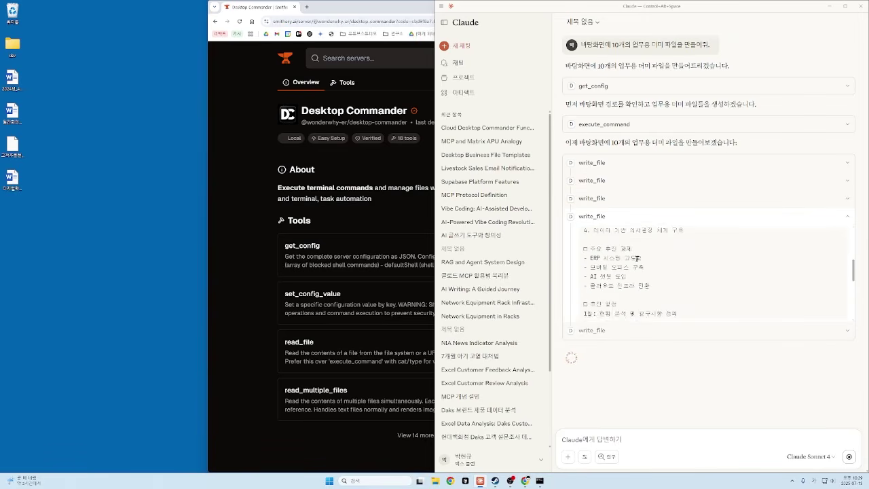
{"action": "scroll", "coordinate": [636, 258], "scroll_direction": "up", "scroll_amount": 5}
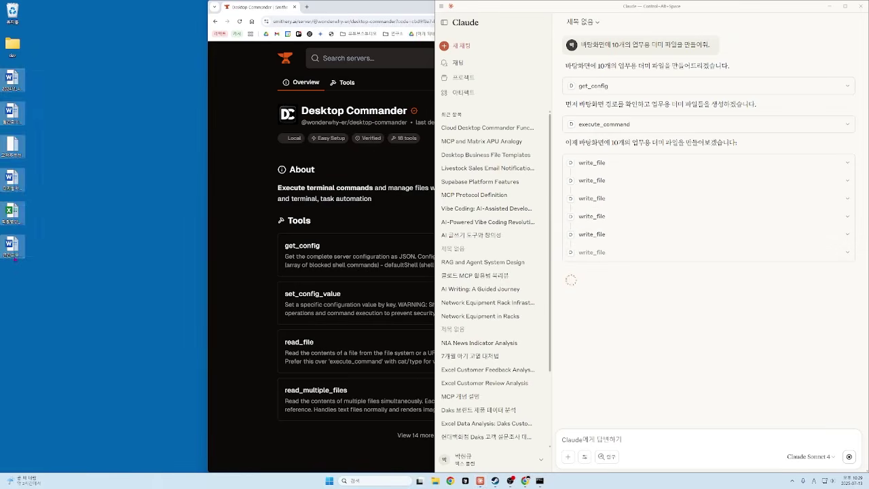
Step: Try to open the desktop file 2024년_4분기_실적보고서.docx in Word, dismiss the recovery dialog and close Word
{"action": "double_click", "coordinate": [17, 86]}
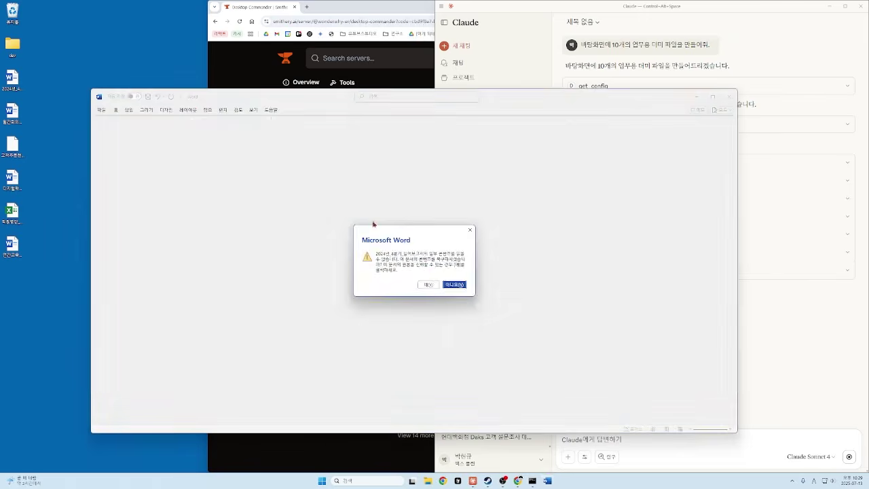
{"action": "left_click", "coordinate": [470, 229]}
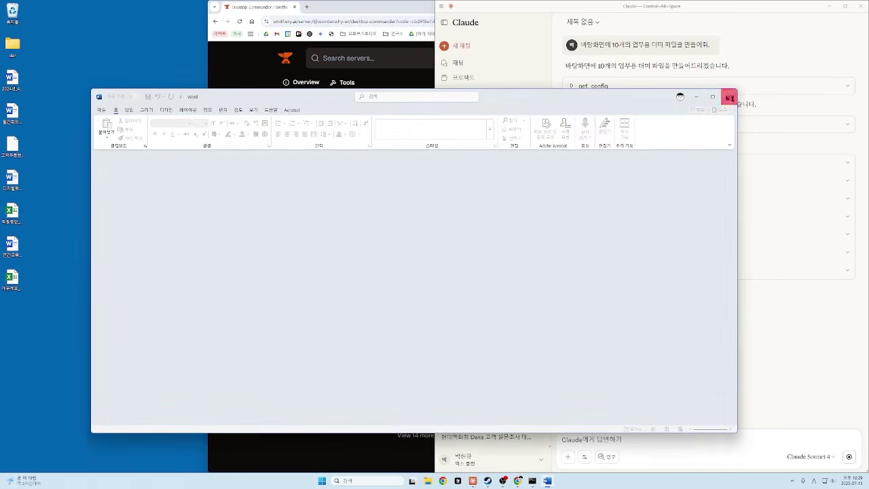
{"action": "left_click", "coordinate": [729, 96]}
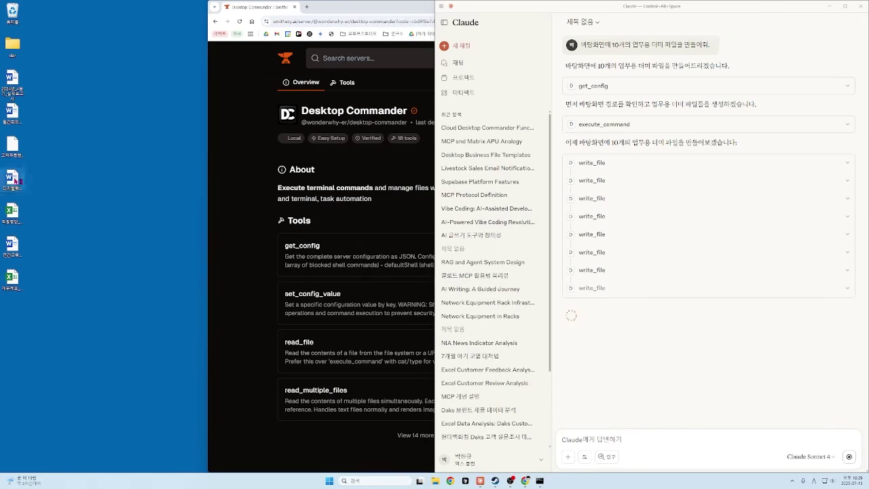
Step: Review the content and response of the first write_file call, collapse it and expand the fourth call
{"action": "left_click", "coordinate": [679, 163]}
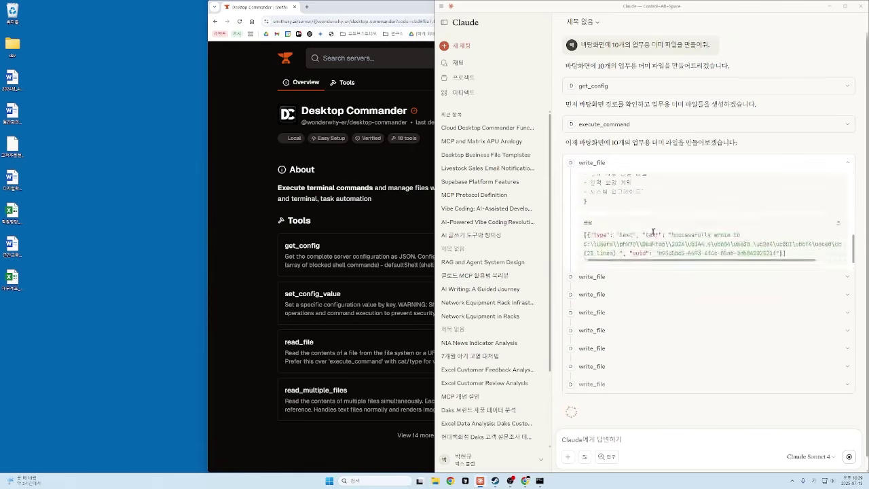
{"action": "scroll", "coordinate": [631, 216], "scroll_direction": "up", "scroll_amount": 2}
{"action": "left_click", "coordinate": [806, 167]}
{"action": "left_click", "coordinate": [713, 216]}
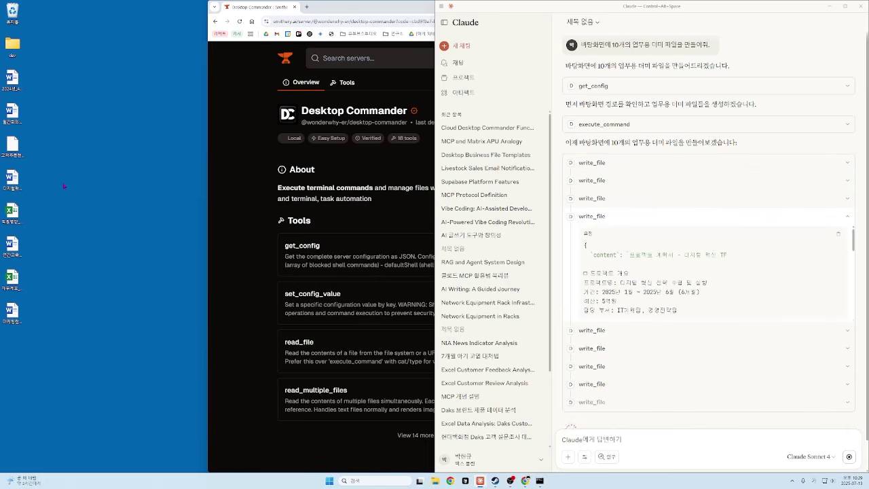
Step: Try to open 직원명단_2024년.xlsx from the desktop, close Excel and collapse the fourth write_file call in Claude
{"action": "left_click", "coordinate": [12, 212]}
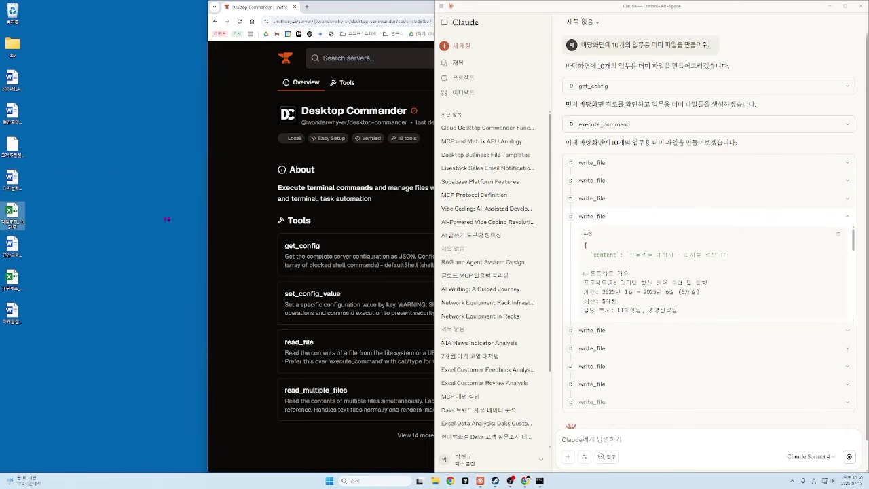
{"action": "key", "text": "Return"}
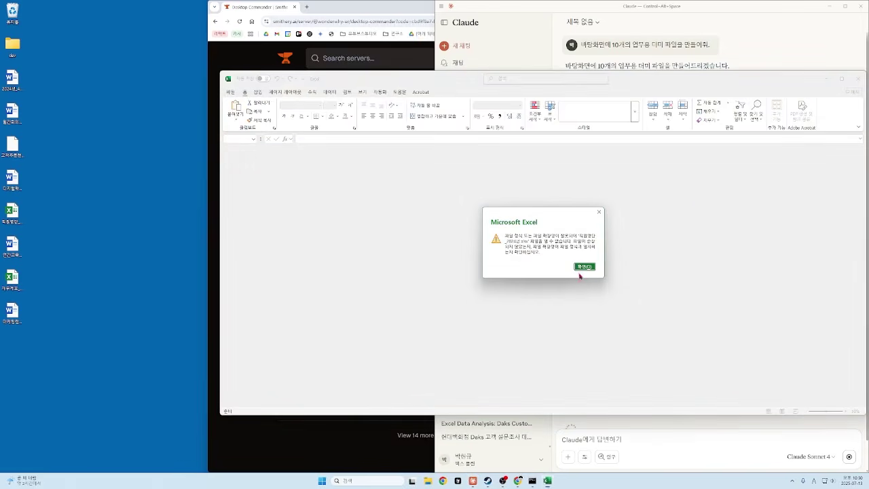
{"action": "left_click", "coordinate": [583, 266]}
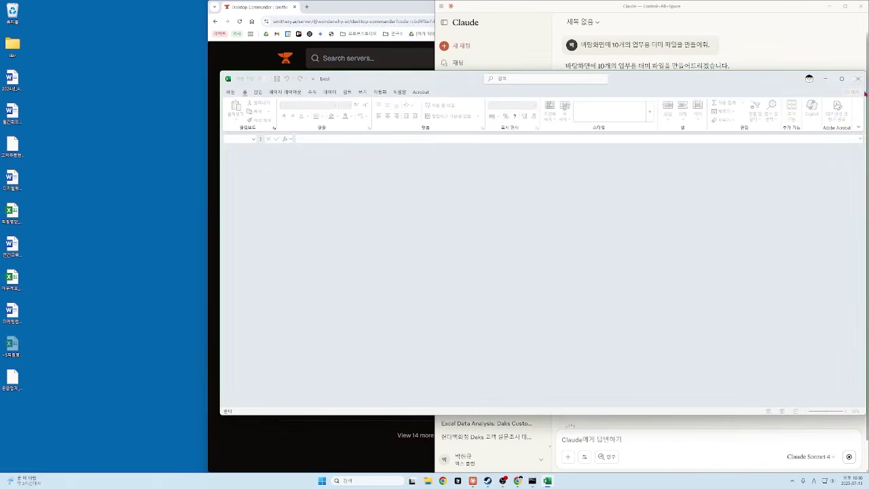
{"action": "left_click", "coordinate": [855, 78]}
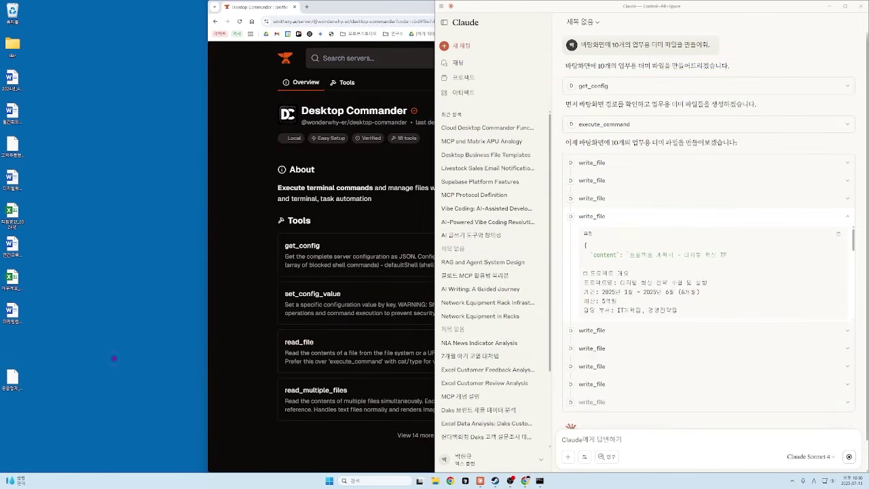
{"action": "left_click", "coordinate": [778, 217]}
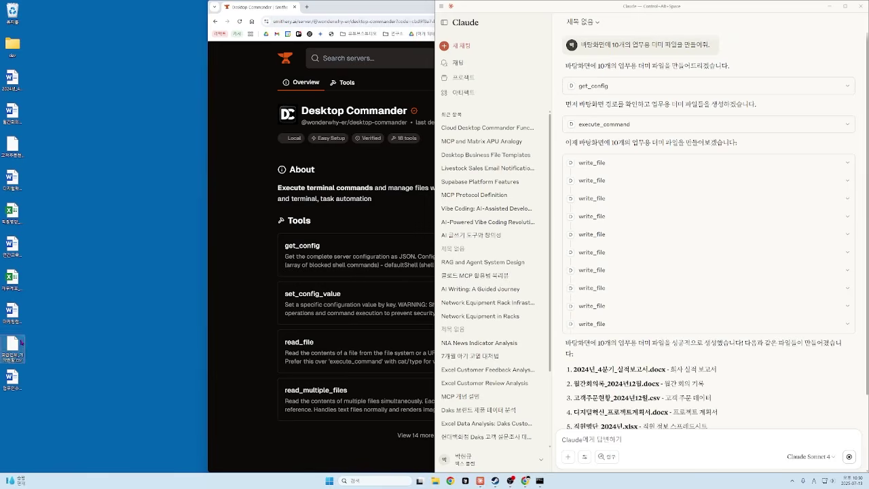
Step: Open 공급업체_계약현황.csv from the desktop in Excel, inspect its data by selecting the filled range, and close the workbook
{"action": "double_click", "coordinate": [21, 342]}
{"action": "left_click", "coordinate": [426, 201]}
{"action": "left_click", "coordinate": [416, 340]}
{"action": "left_click_drag", "start_coordinate": [585, 226], "coordinate": [241, 167]}
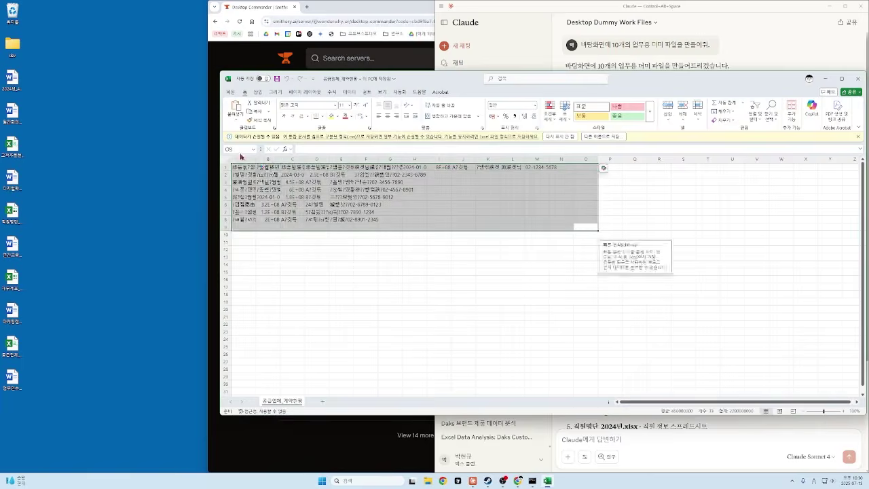
{"action": "left_click", "coordinate": [857, 79]}
Step: Read Claude's summary list of the created dummy files and their descriptions
{"action": "scroll", "coordinate": [649, 220], "scroll_direction": "down", "scroll_amount": 3}
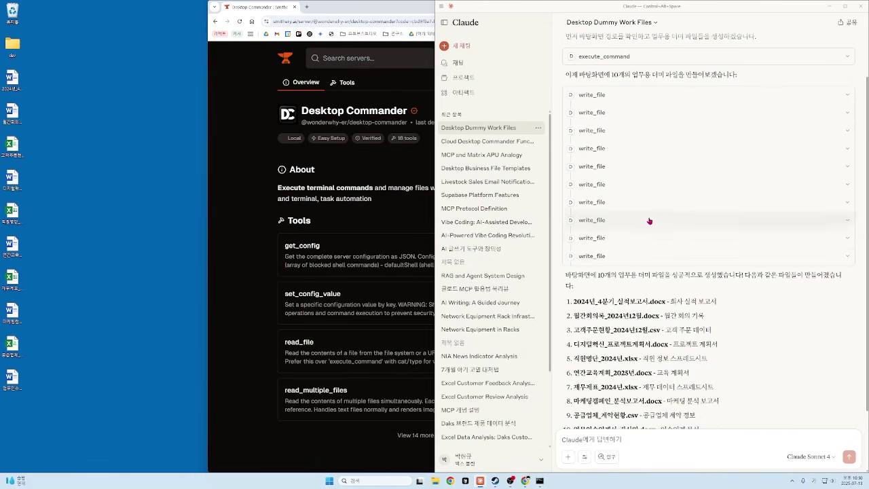
{"action": "scroll", "coordinate": [638, 251], "scroll_direction": "down", "scroll_amount": 2}
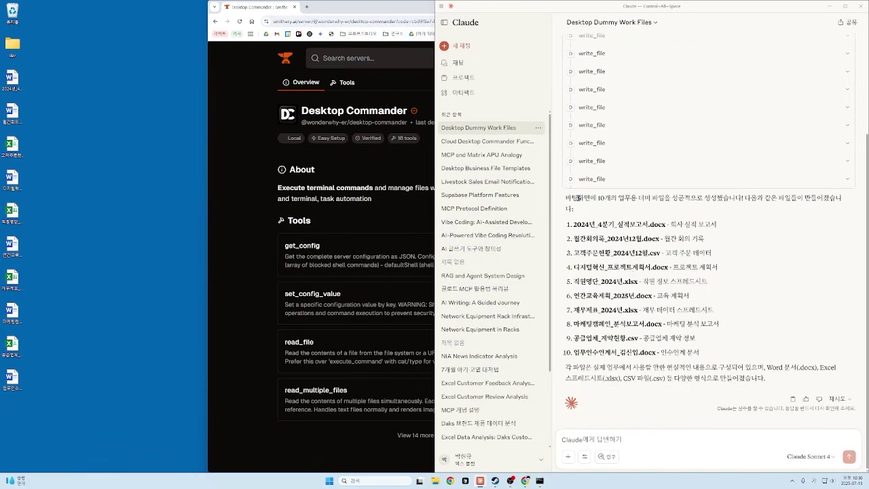
{"action": "left_click_drag", "start_coordinate": [577, 198], "coordinate": [773, 343]}
{"action": "left_click", "coordinate": [698, 306]}
{"action": "left_click_drag", "start_coordinate": [571, 198], "coordinate": [725, 360]}
{"action": "left_click", "coordinate": [634, 212]}
Step: Send Claude the prompt "바탕화면에 있는 파일들을 보고 제목을 파악해서 폴더별로 정리를 해줘, 날짜도 폴더에 입력해줘"
{"action": "left_click", "coordinate": [629, 432]}
{"action": "type", "text": "바탕화면에"}
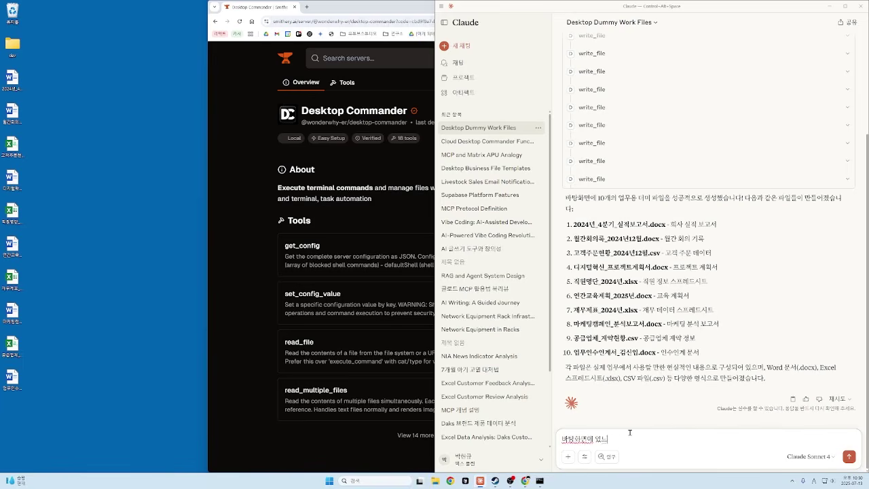
{"action": "type", "text": " 있는 파일들을 보고 제목을 파악해서"}
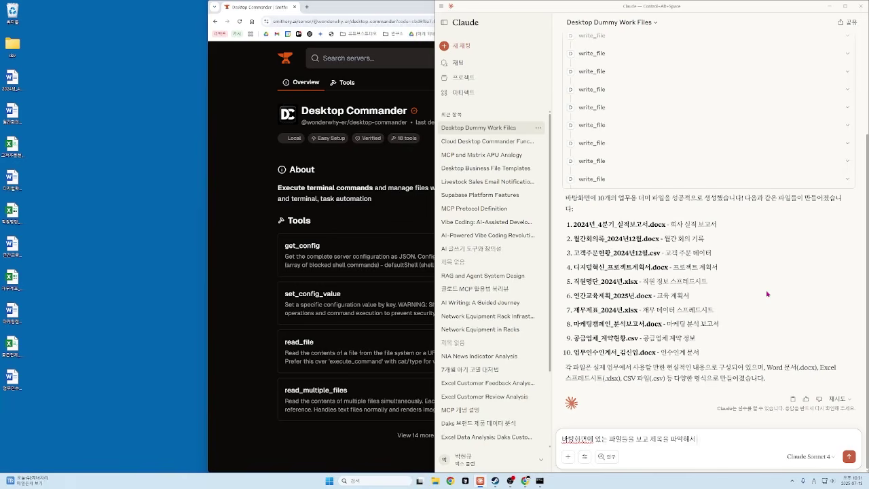
{"action": "type", "text": " 폴더별로 정리를 해줘, 날짜도 폴더에 입력해줘"}
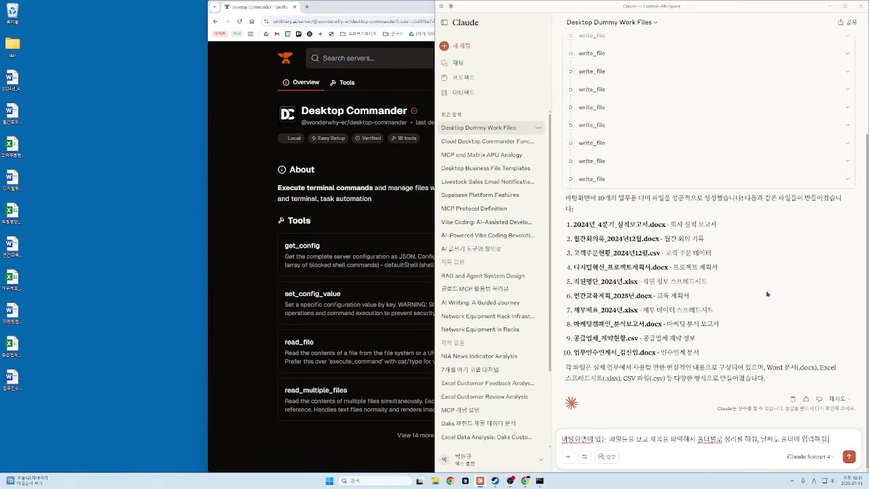
{"action": "key", "text": "Return"}
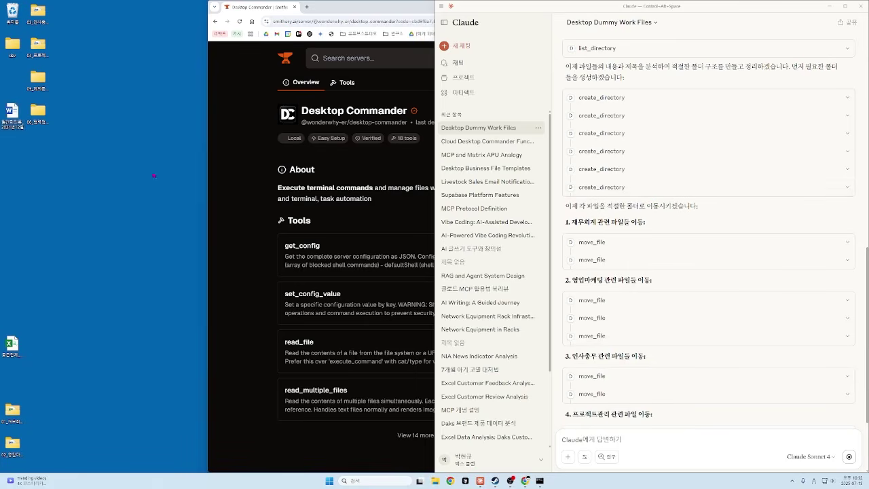
Step: Sort the desktop icons by item type
{"action": "right_click", "coordinate": [153, 175]}
{"action": "left_click", "coordinate": [123, 241]}
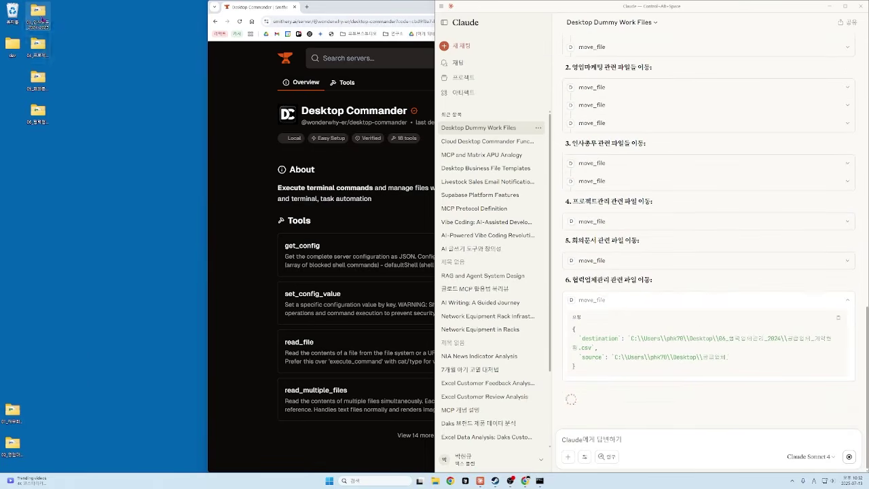
{"action": "right_click", "coordinate": [136, 139]}
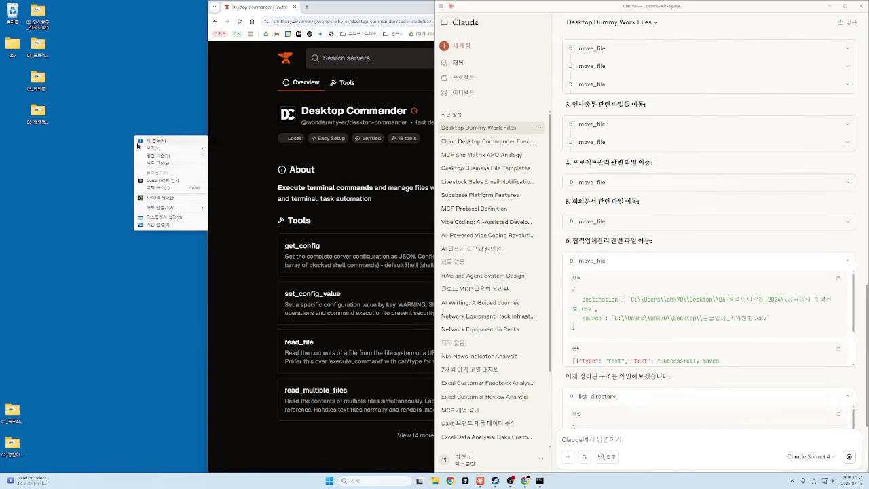
{"action": "mouse_move", "coordinate": [174, 156]}
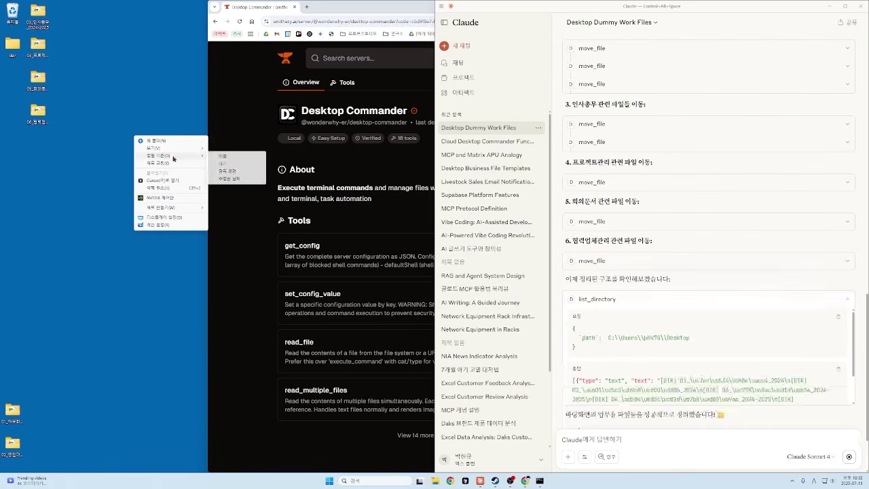
{"action": "left_click", "coordinate": [226, 170]}
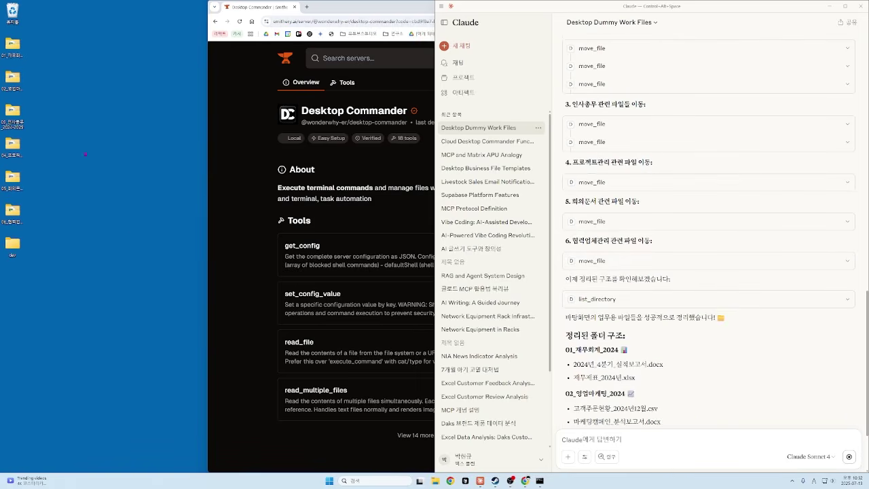
Step: Send Claude the follow-up prompt "폴더에 연도만 표시하는 것이 아니라 월까지 표시하면 좋겠어."
{"action": "left_click", "coordinate": [680, 450]}
{"action": "type", "text": "폴더"}
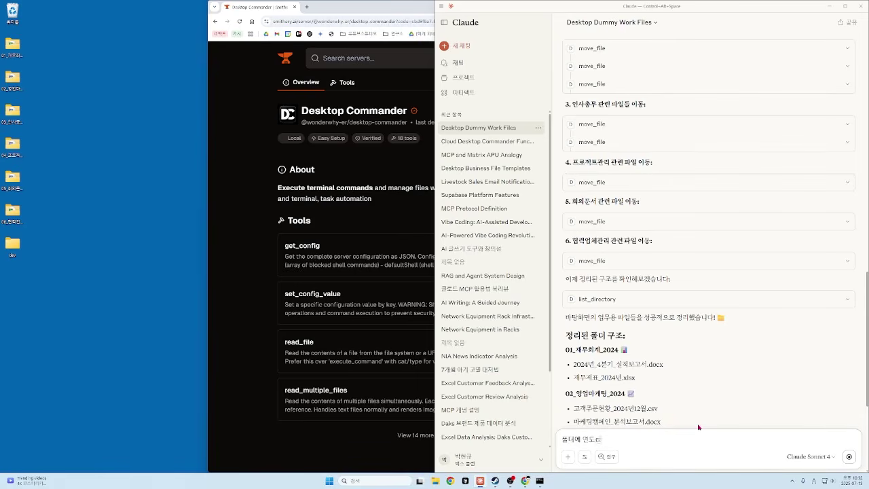
{"action": "type", "text": "에 연도만 표시하는 것이 아닌"}
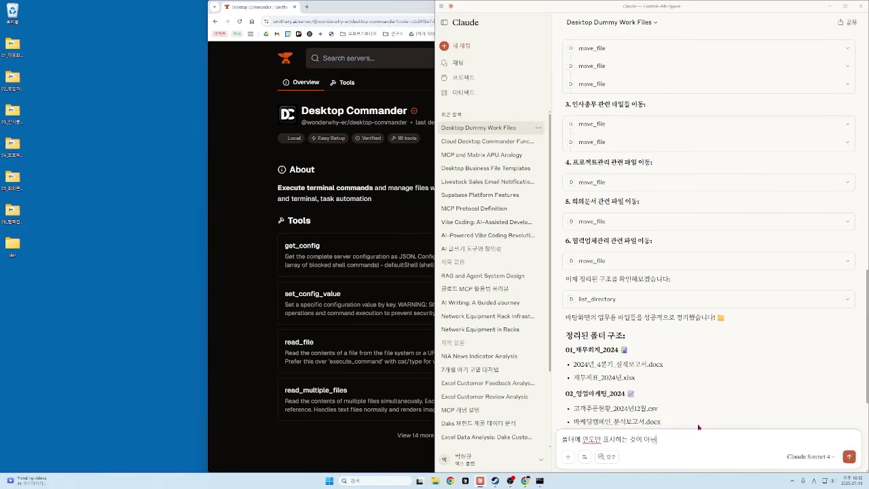
{"action": "type", "text": "라 월까지 표시하면 좋겠어."}
{"action": "key", "text": "Return"}
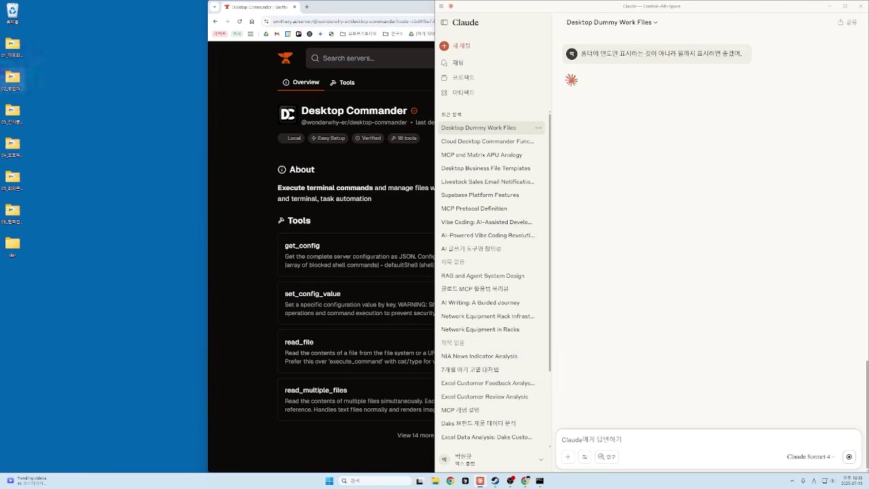
Step: Expand the first move_file call under "1. 재무회계 파일들 이동 (2024년 12월)" and examine its source and destination paths
{"action": "left_click", "coordinate": [13, 46]}
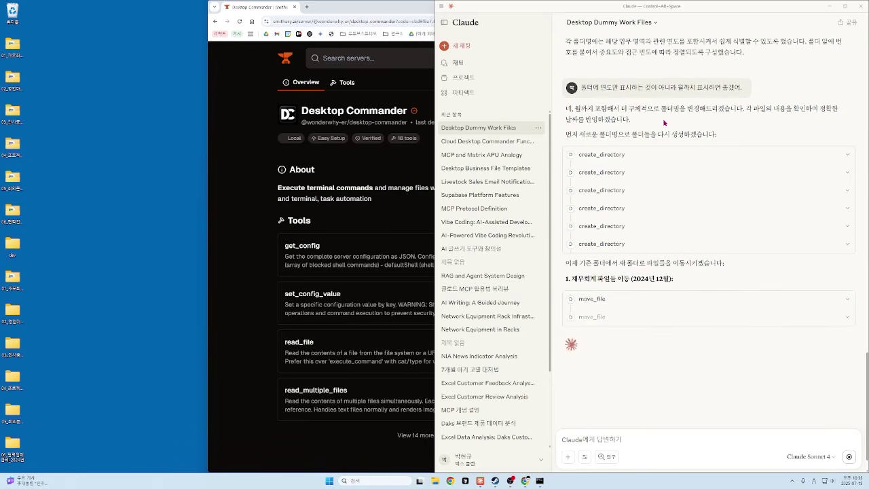
{"action": "left_click", "coordinate": [679, 299]}
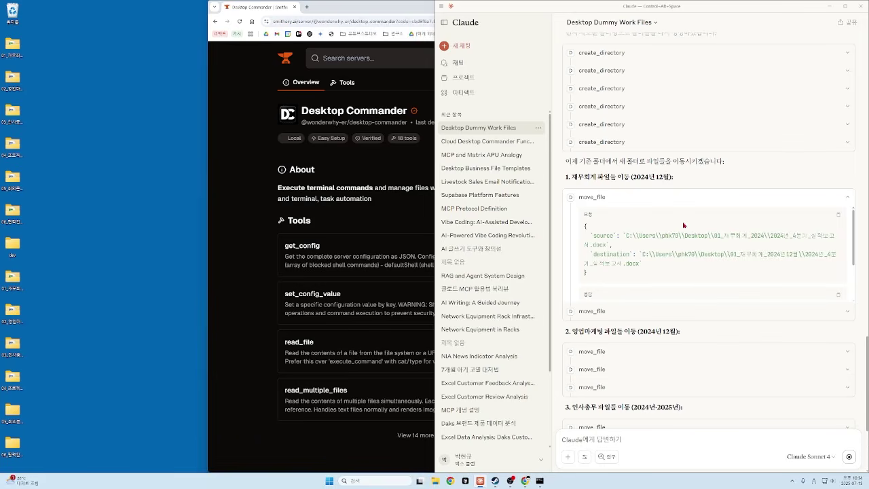
{"action": "scroll", "coordinate": [858, 178], "scroll_direction": "down", "scroll_amount": 2}
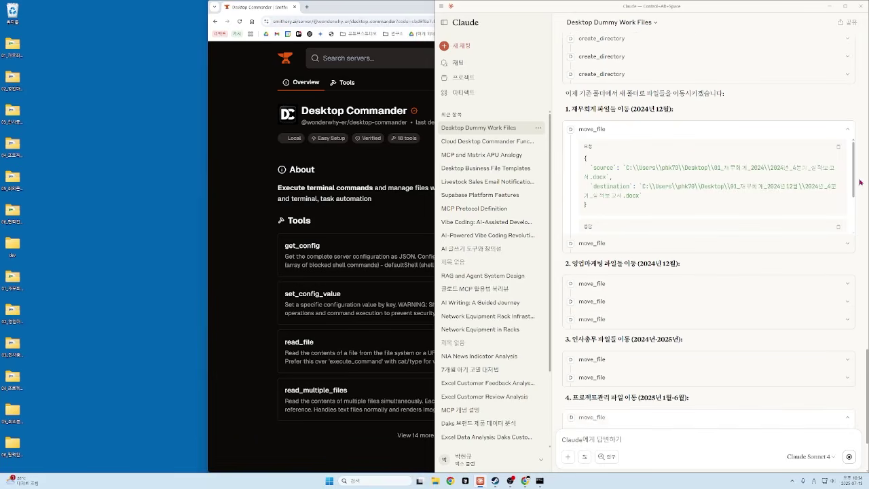